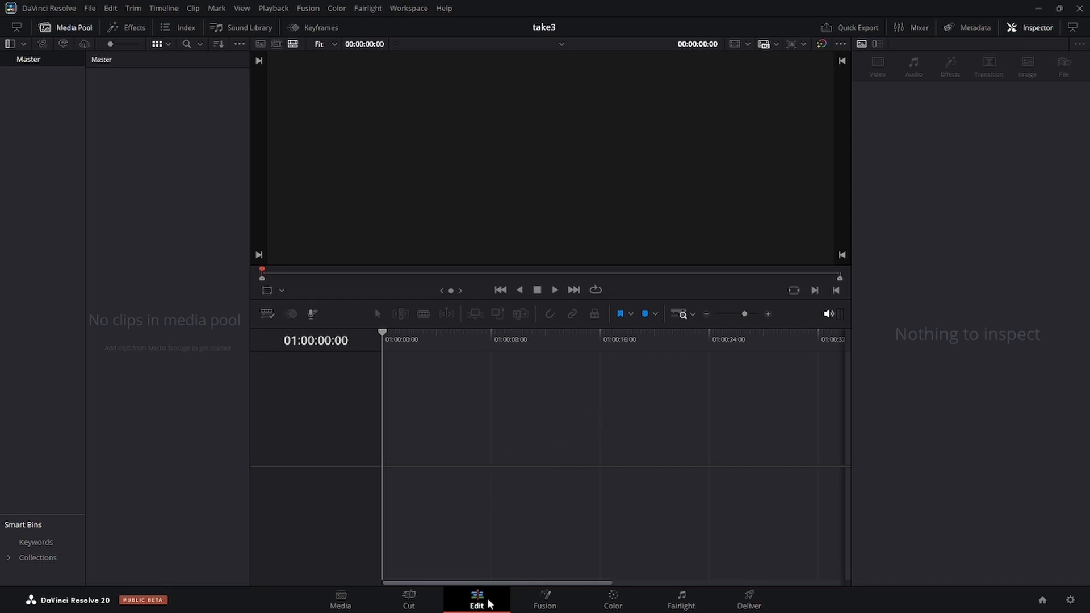
Create a new Fusion composition with the default 5-second, 24 fps settings and place it at the start of the empty timeline.
{"action": "right_click", "coordinate": [159, 176]}
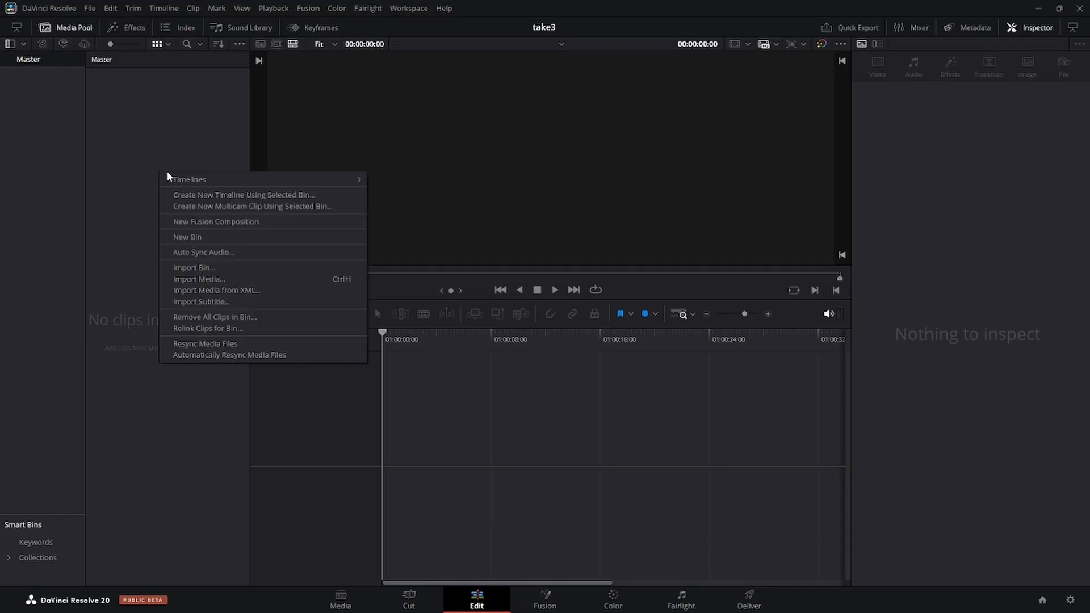
{"action": "left_click", "coordinate": [203, 223]}
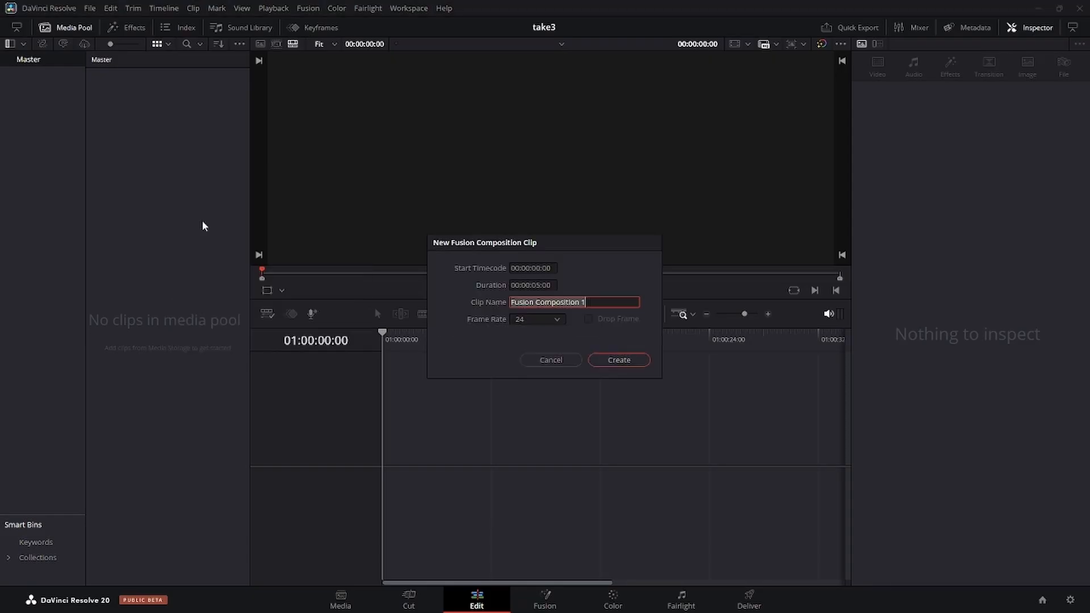
{"action": "left_click", "coordinate": [619, 361]}
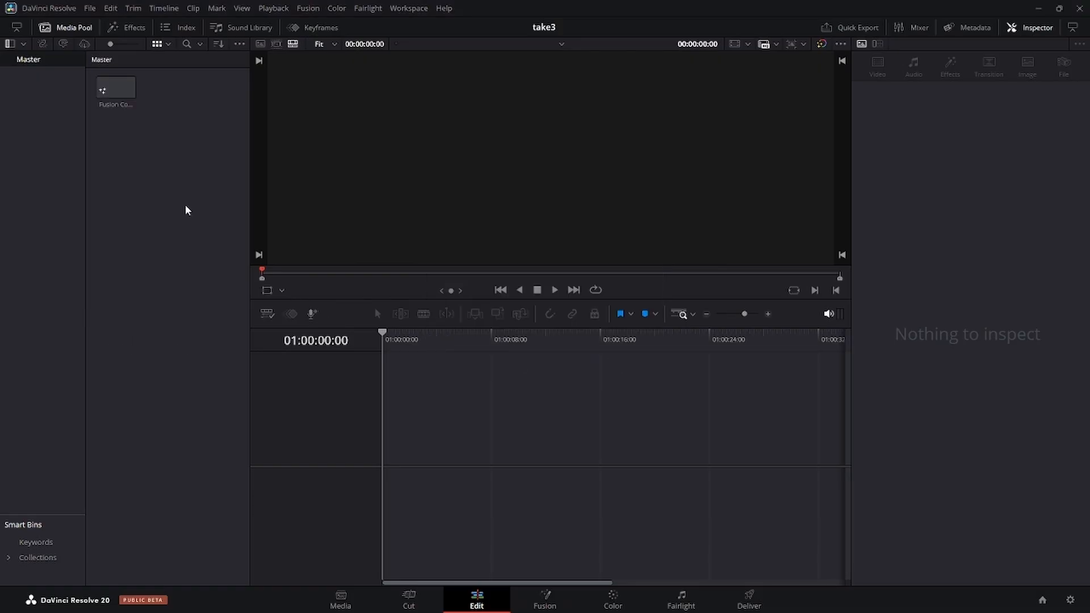
{"action": "double_click", "coordinate": [118, 93]}
{"action": "left_click_drag", "start_coordinate": [117, 93], "coordinate": [381, 434]}
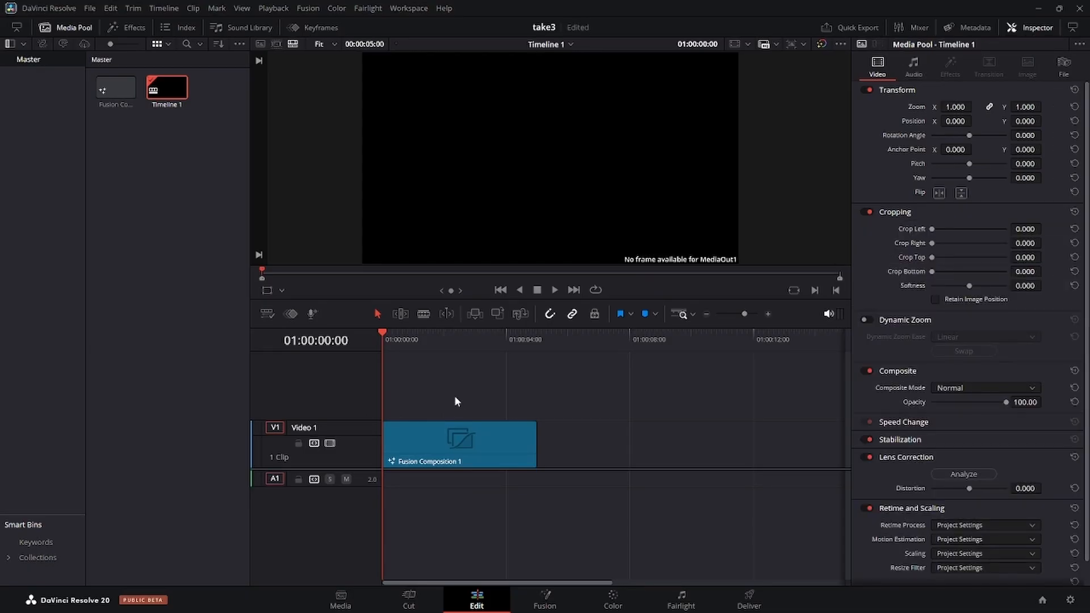
Import the two pexels photos ending in 4668510.jpg and 4668557.jpg into the media pool.
{"action": "right_click", "coordinate": [145, 231]}
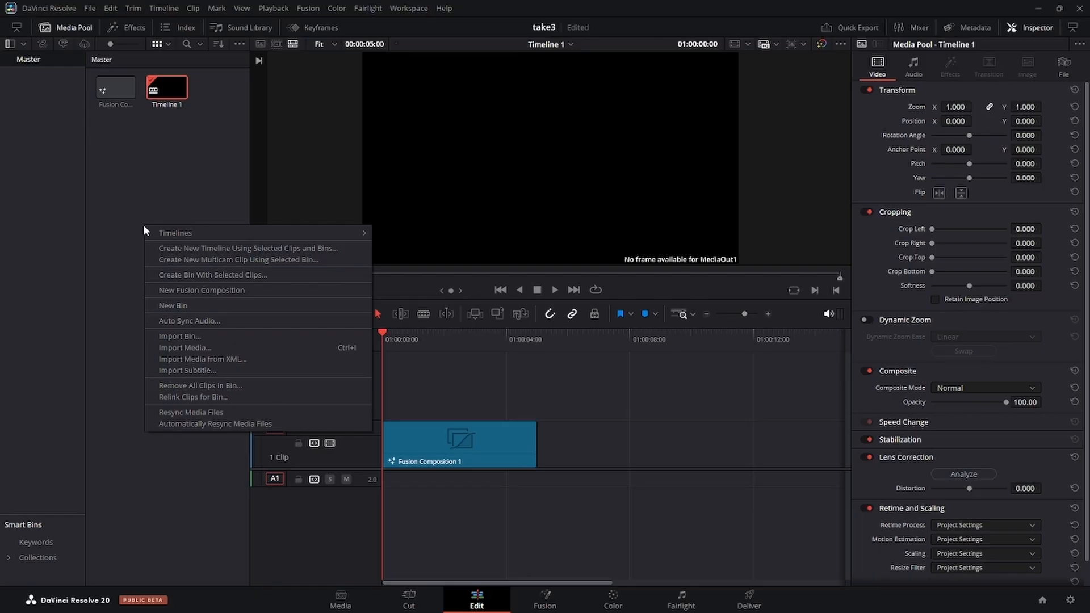
{"action": "left_click", "coordinate": [202, 349]}
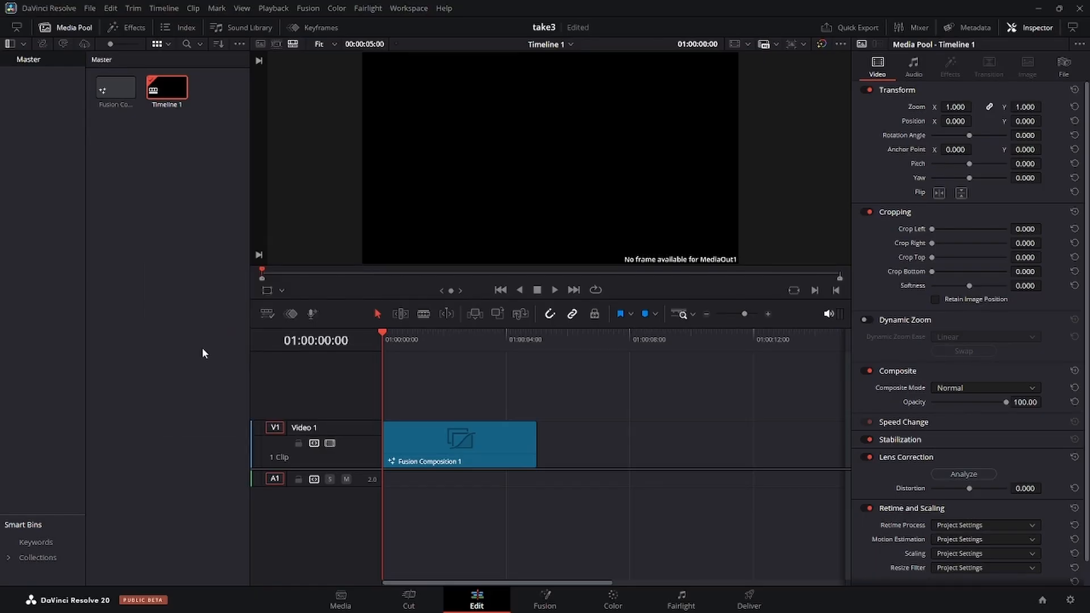
{"action": "left_click_drag", "start_coordinate": [311, 174], "coordinate": [174, 111]}
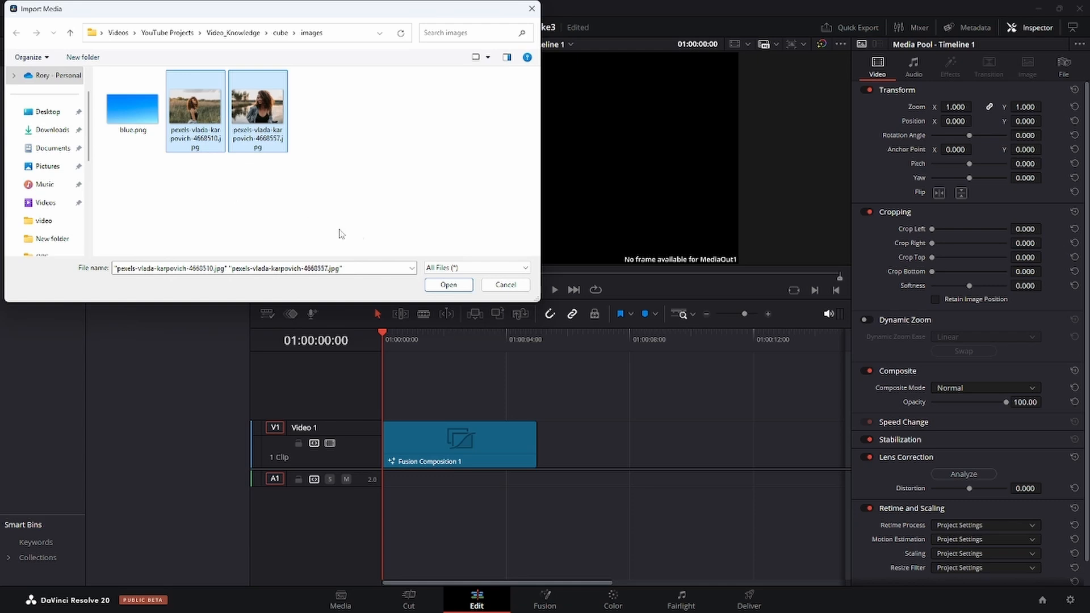
{"action": "left_click", "coordinate": [449, 286]}
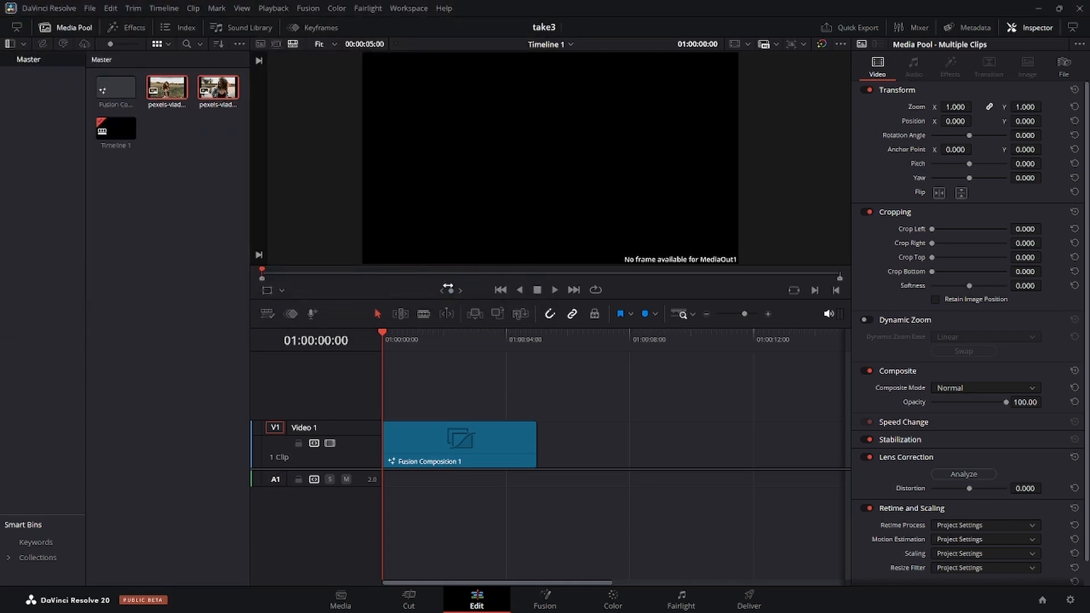
{"action": "left_click", "coordinate": [170, 220]}
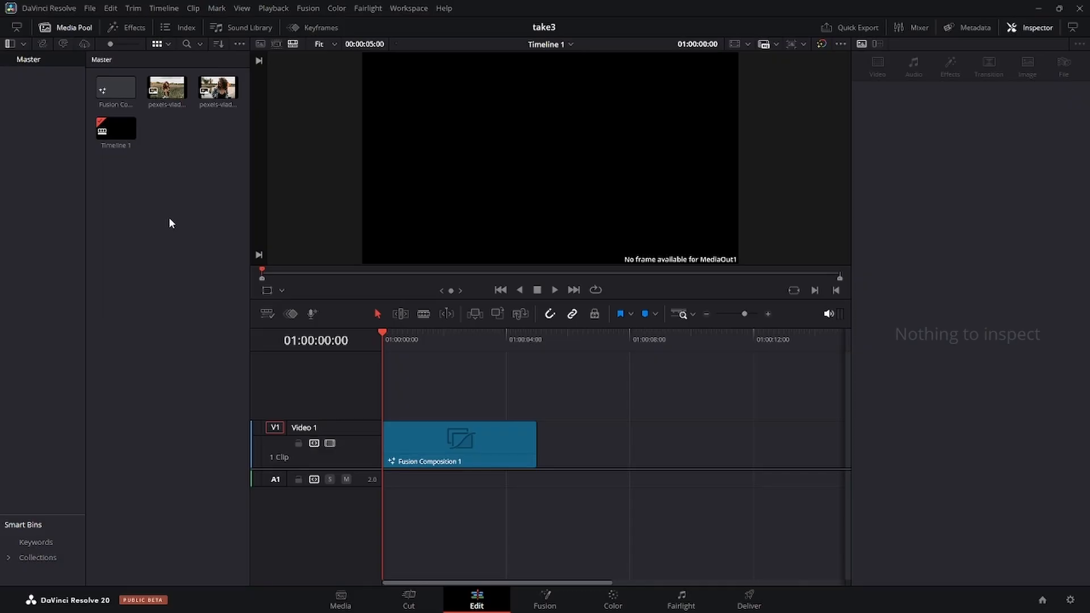
On the Fusion page, move MediaOut1 to the far right and add the 4668510 and 4668557 photos as nodes, one below the other.
{"action": "left_click", "coordinate": [545, 600]}
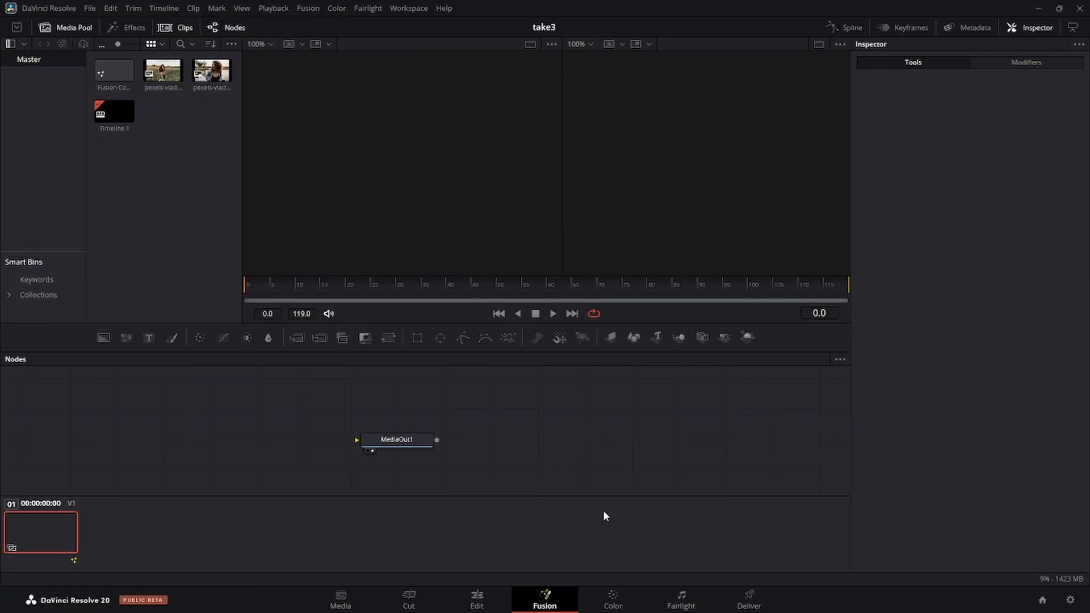
{"action": "left_click_drag", "start_coordinate": [390, 446], "coordinate": [667, 431]}
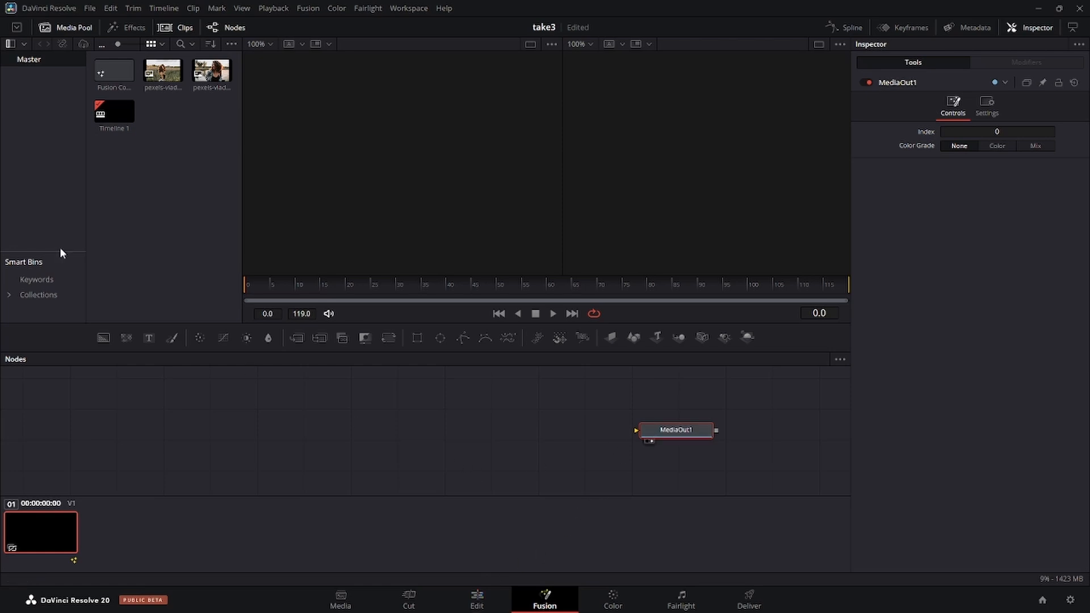
{"action": "left_click_drag", "start_coordinate": [157, 74], "coordinate": [163, 414]}
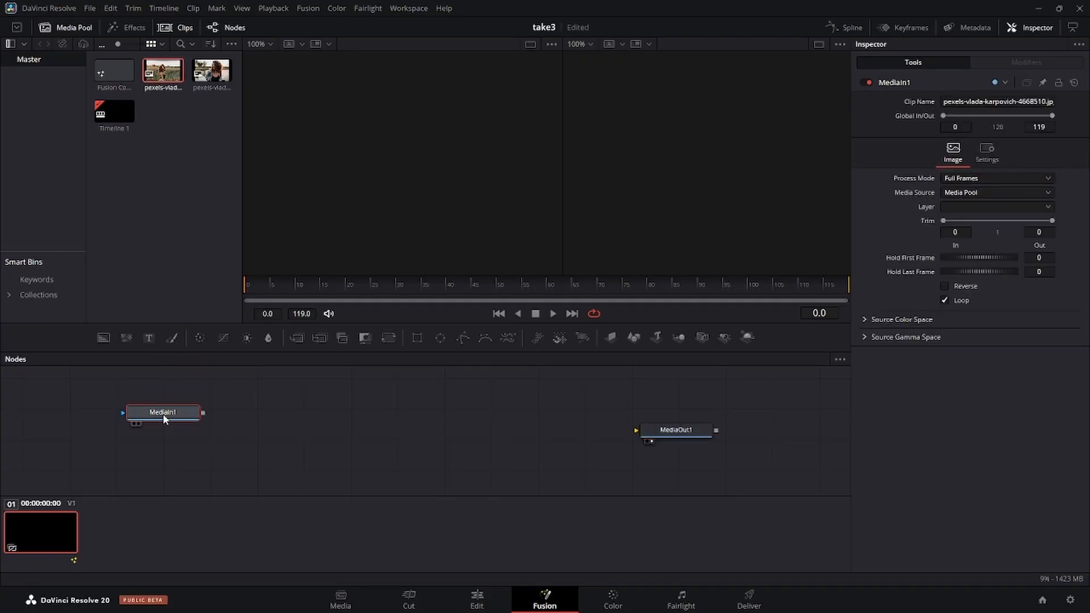
{"action": "left_click_drag", "start_coordinate": [212, 70], "coordinate": [149, 475]}
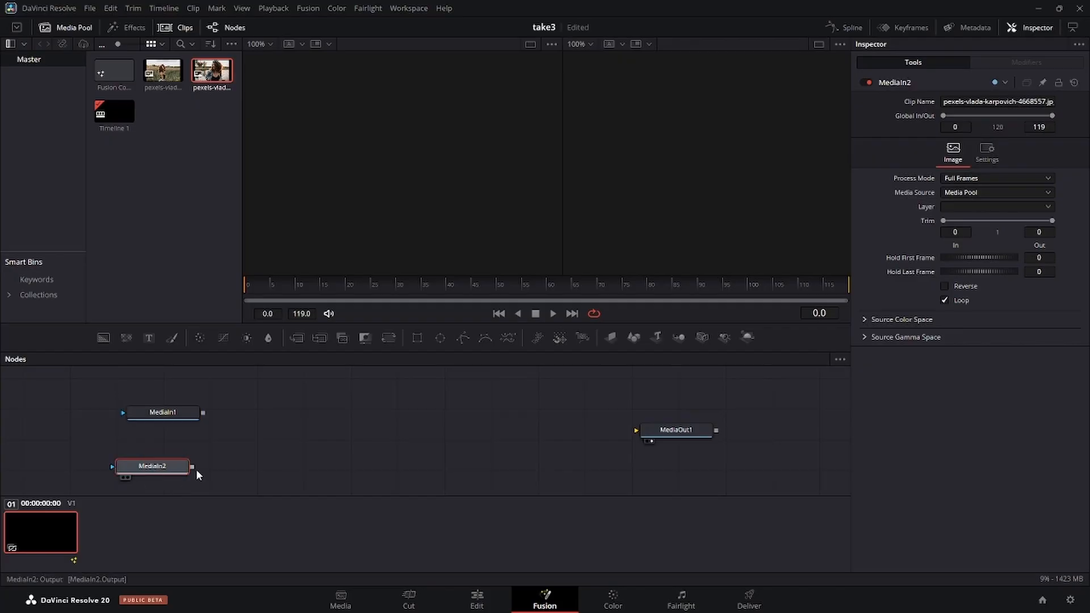
Rename the MediaIn1 node to Front.
{"action": "left_click", "coordinate": [162, 411]}
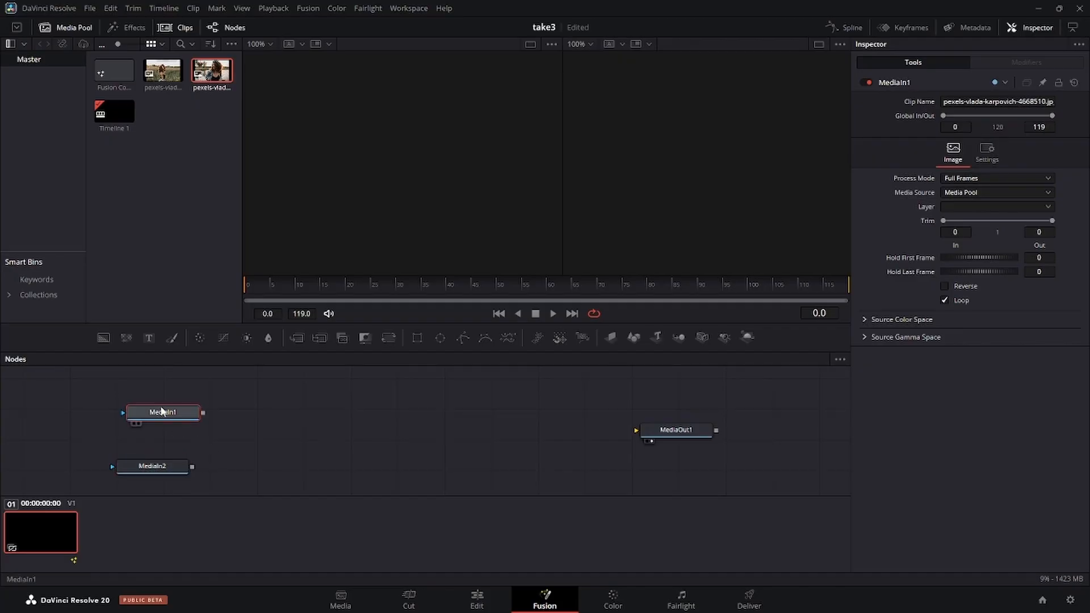
{"action": "key", "text": "F2"}
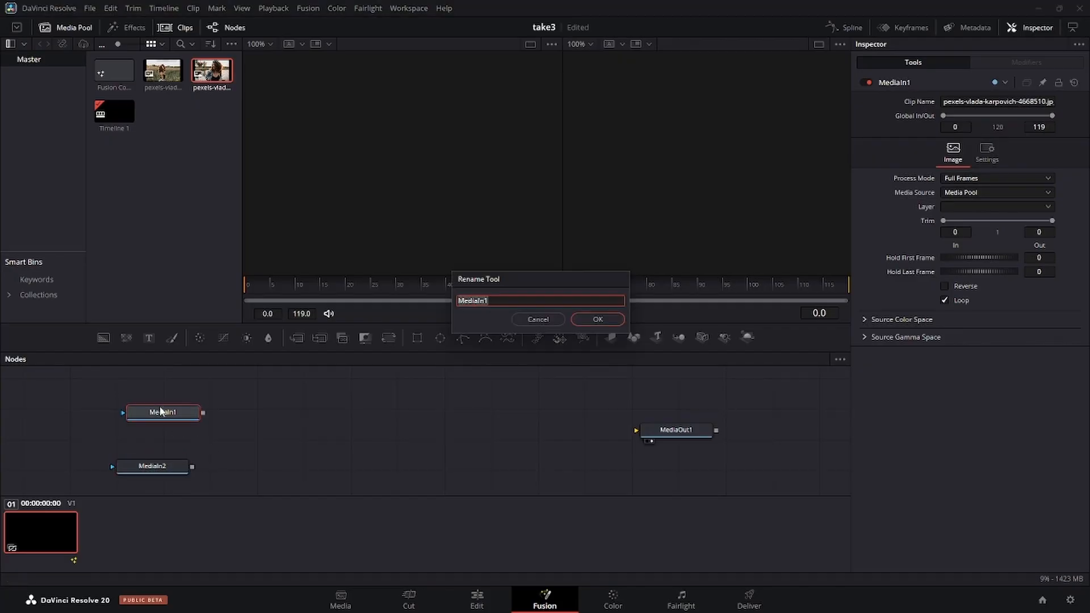
{"action": "type", "text": "Front"}
{"action": "key", "text": "Return"}
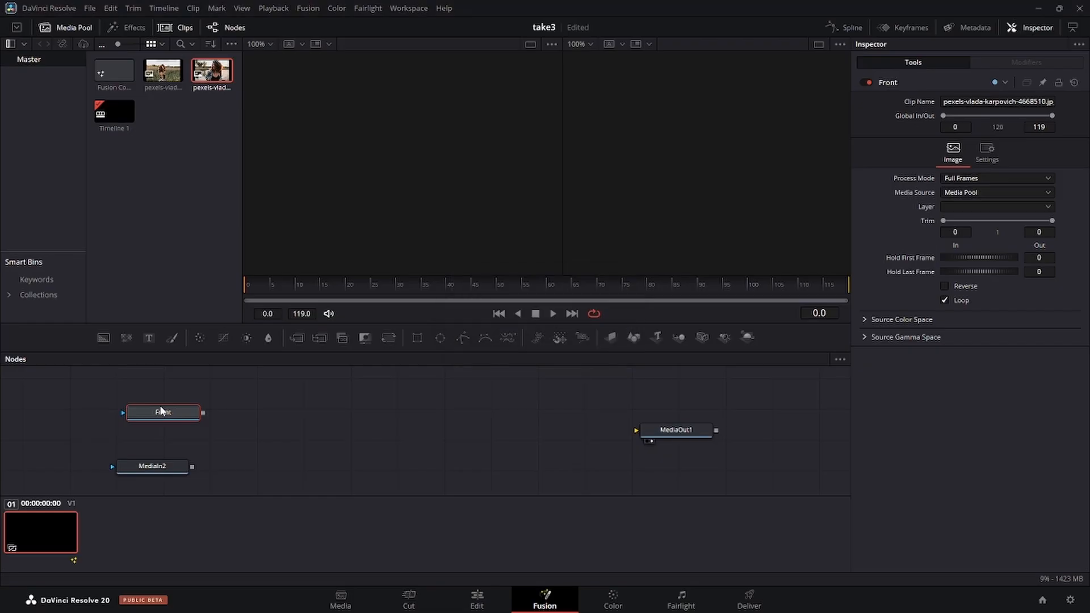
Rename the MediaIn2 node to Back and align it beneath the Front node.
{"action": "left_click", "coordinate": [148, 466]}
{"action": "key", "text": "F2"}
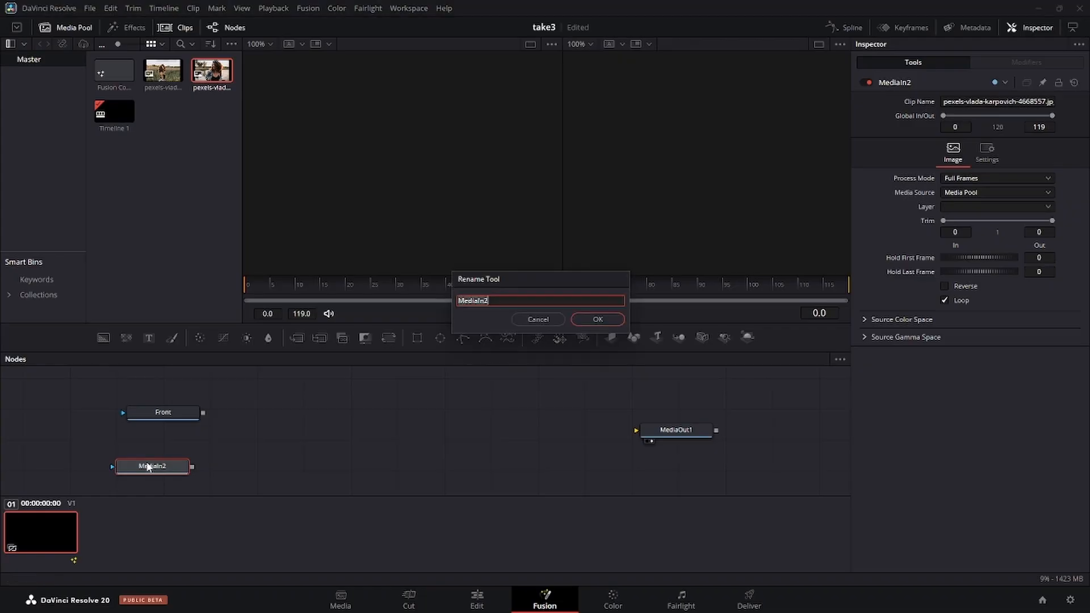
{"action": "type", "text": "Back"}
{"action": "key", "text": "Return"}
{"action": "mouse_move", "coordinate": [135, 477]}
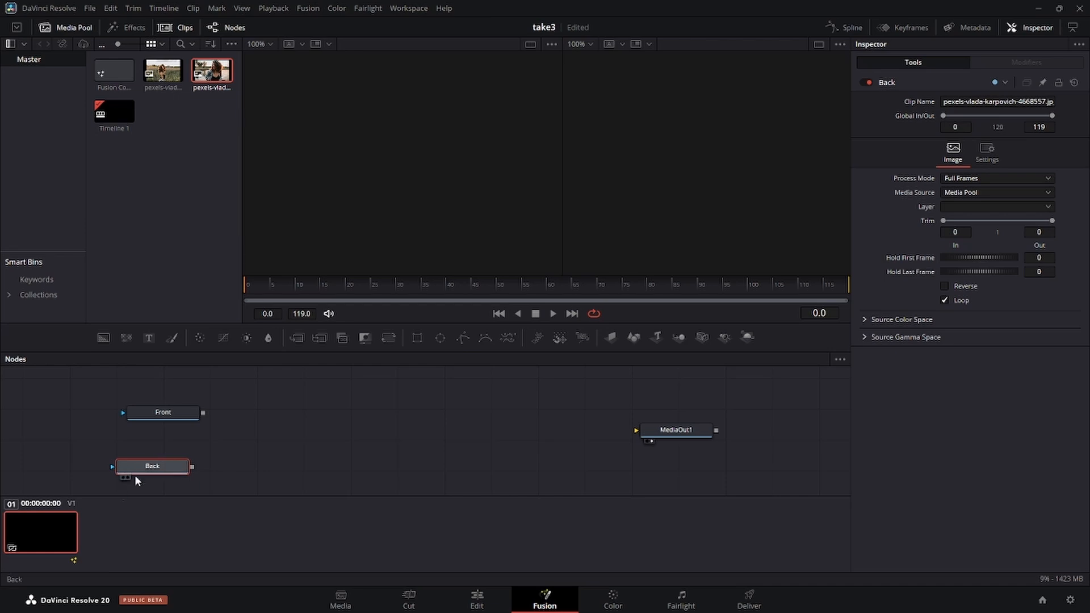
{"action": "left_click_drag", "start_coordinate": [157, 467], "coordinate": [165, 467]}
Add a Transform node, the variant without the Xf suffix, after the Front node.
{"action": "left_click", "coordinate": [169, 412]}
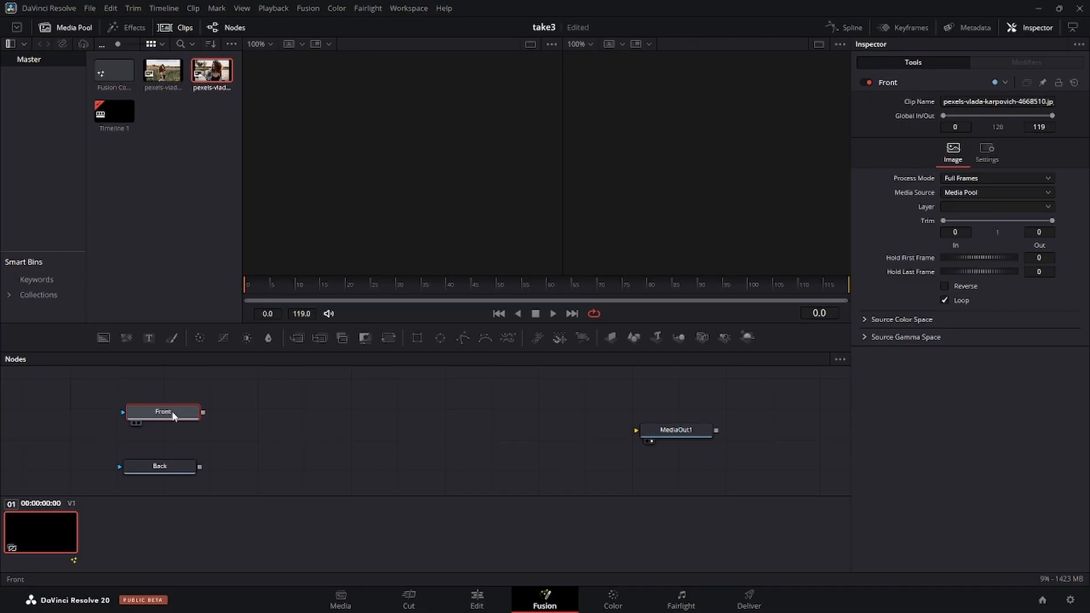
{"action": "key", "text": "shift+space"}
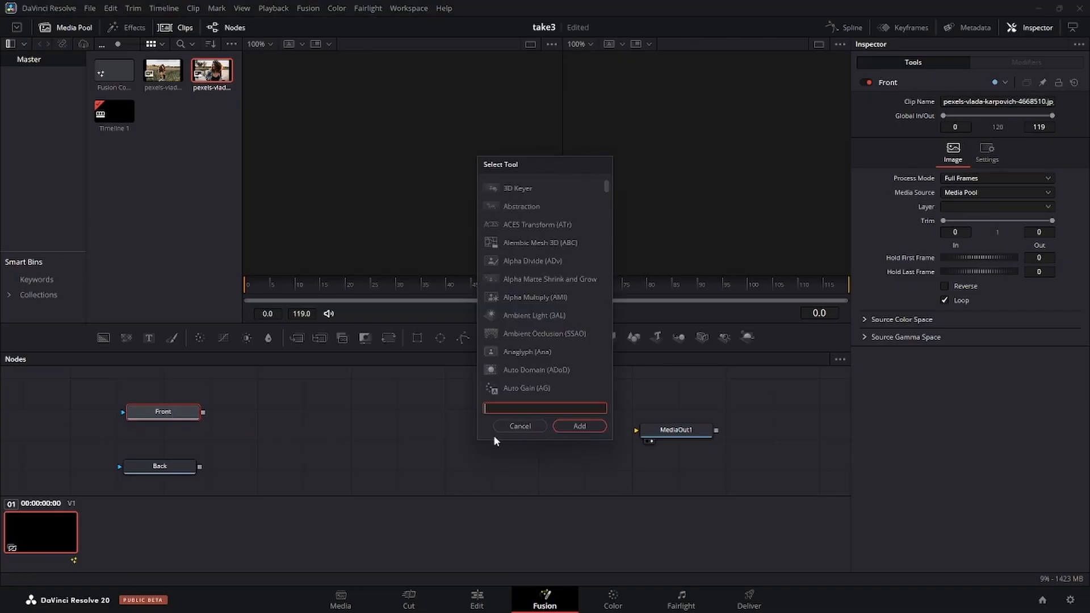
{"action": "type", "text": "trans"}
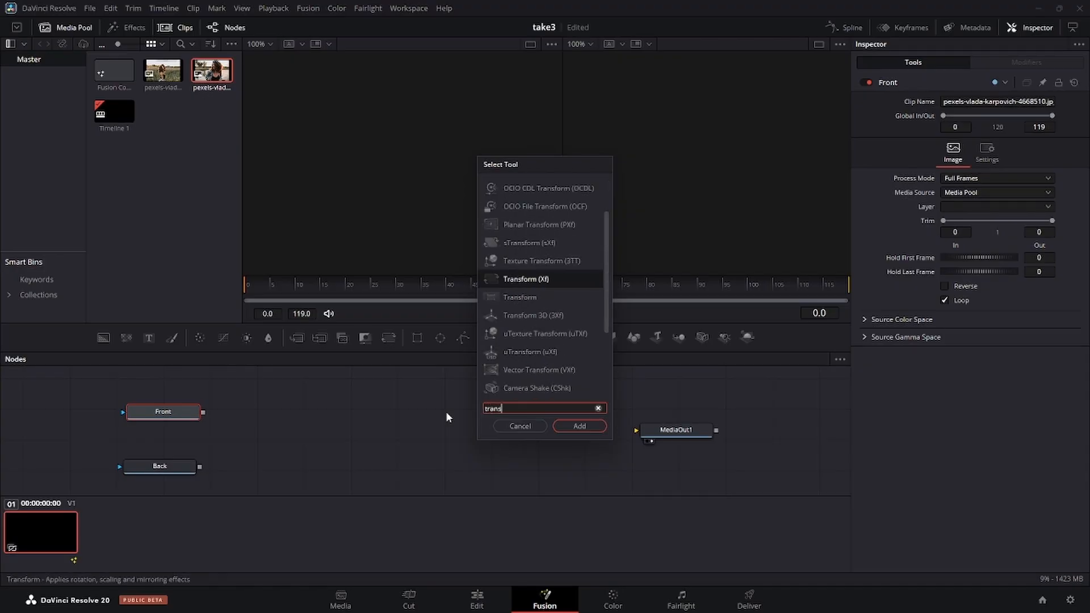
{"action": "left_click", "coordinate": [520, 297]}
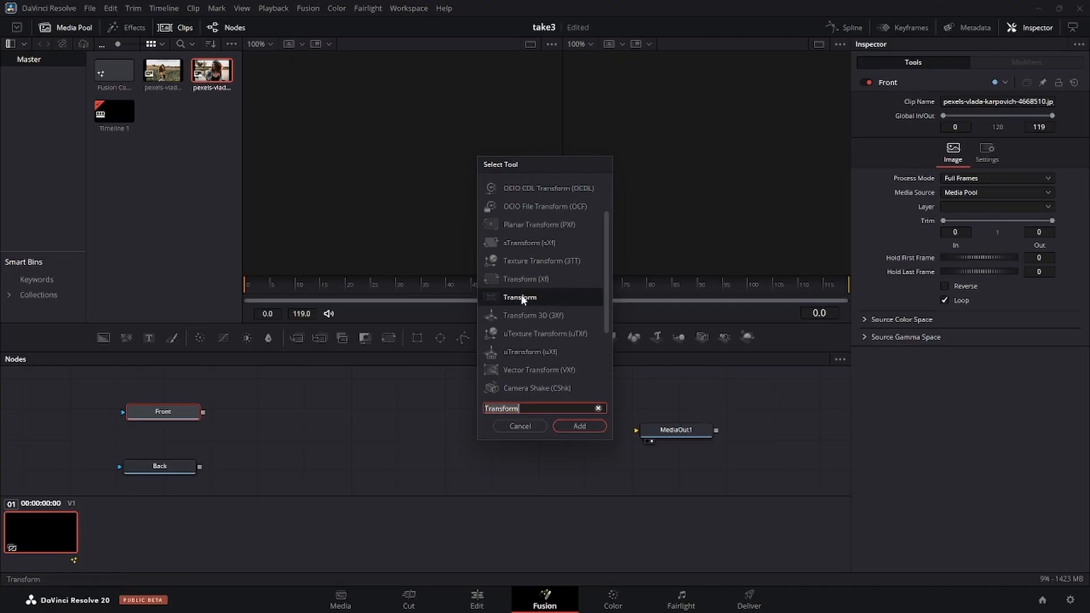
{"action": "left_click", "coordinate": [574, 422]}
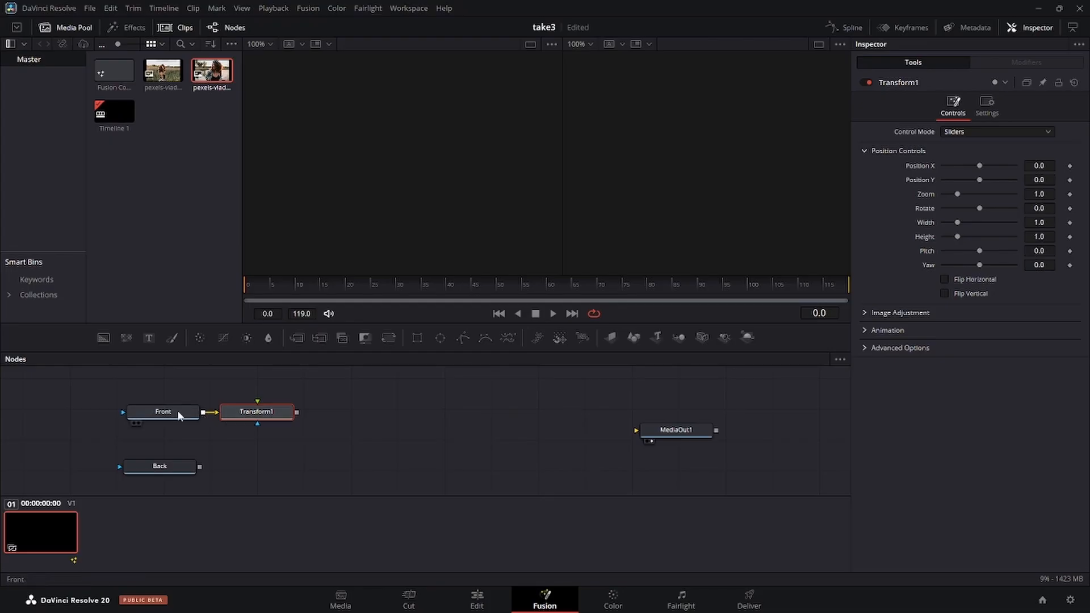
Add the same Transform variant without the Xf suffix after the Back node.
{"action": "left_click", "coordinate": [161, 466]}
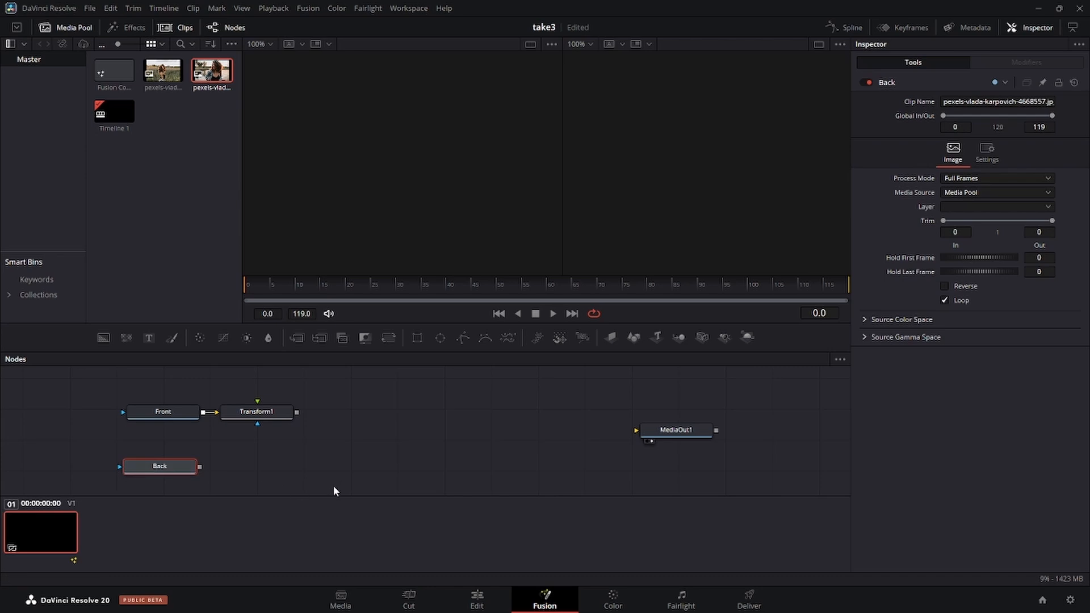
{"action": "key", "text": "shift+space"}
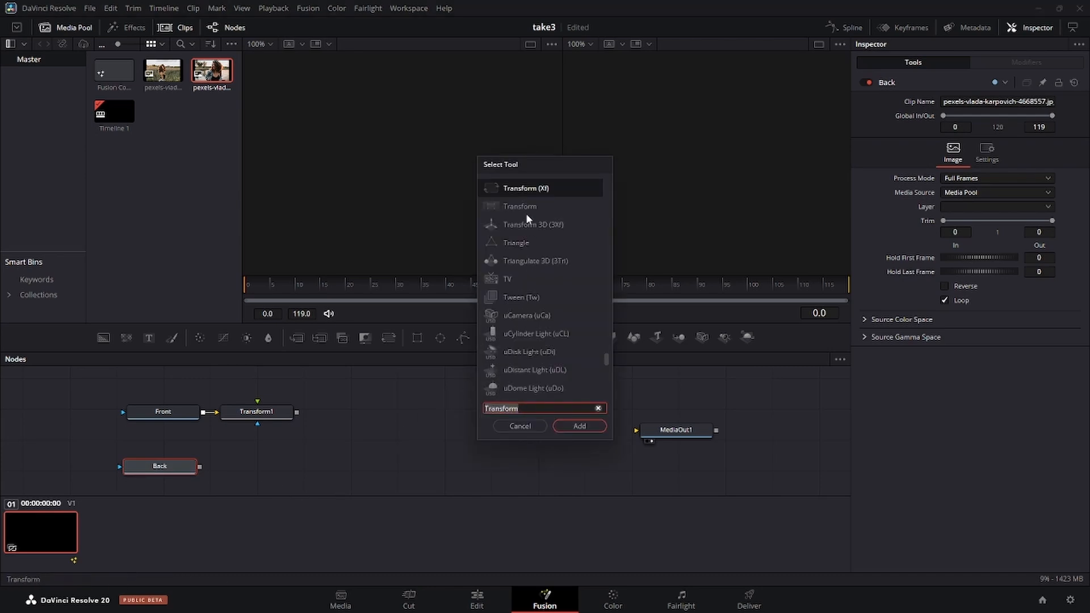
{"action": "left_click", "coordinate": [565, 427]}
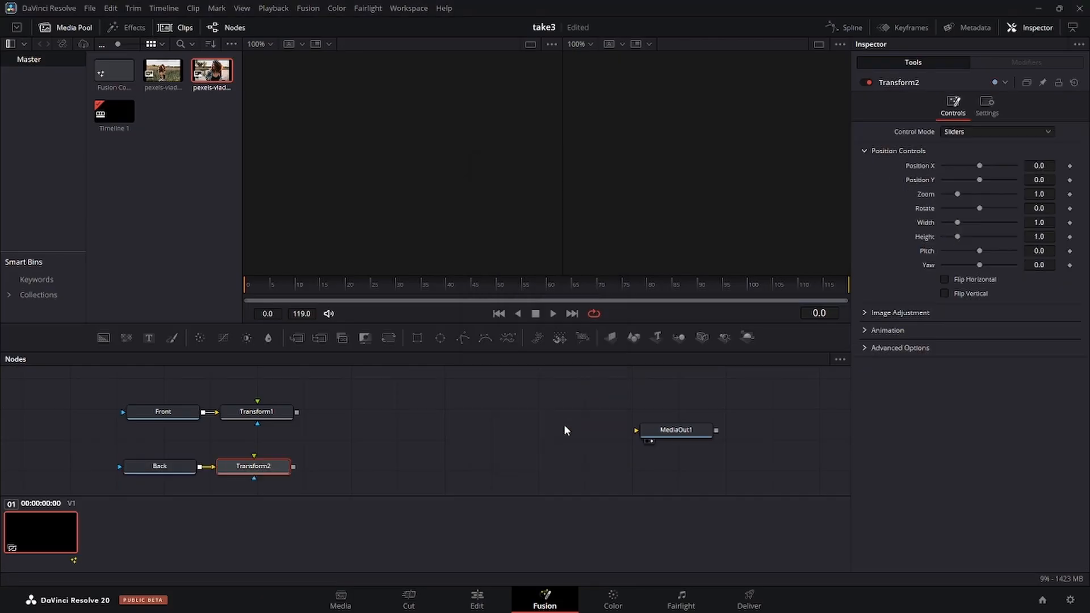
Add an unconnected Cube 3D node in the empty area between the Transform nodes and MediaOut1.
{"action": "left_click", "coordinate": [388, 449]}
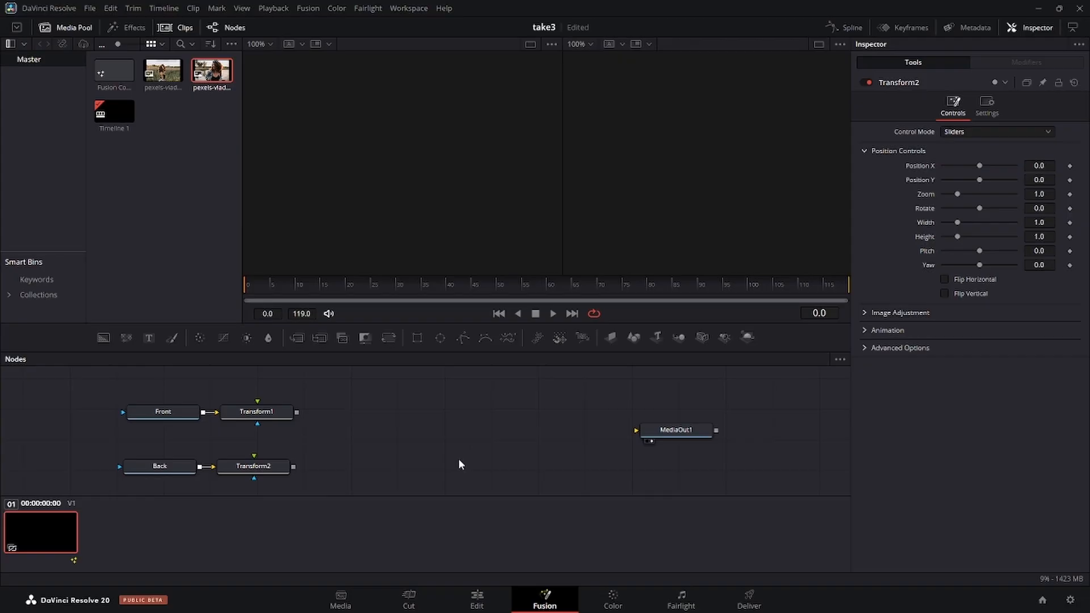
{"action": "key", "text": "shift+space"}
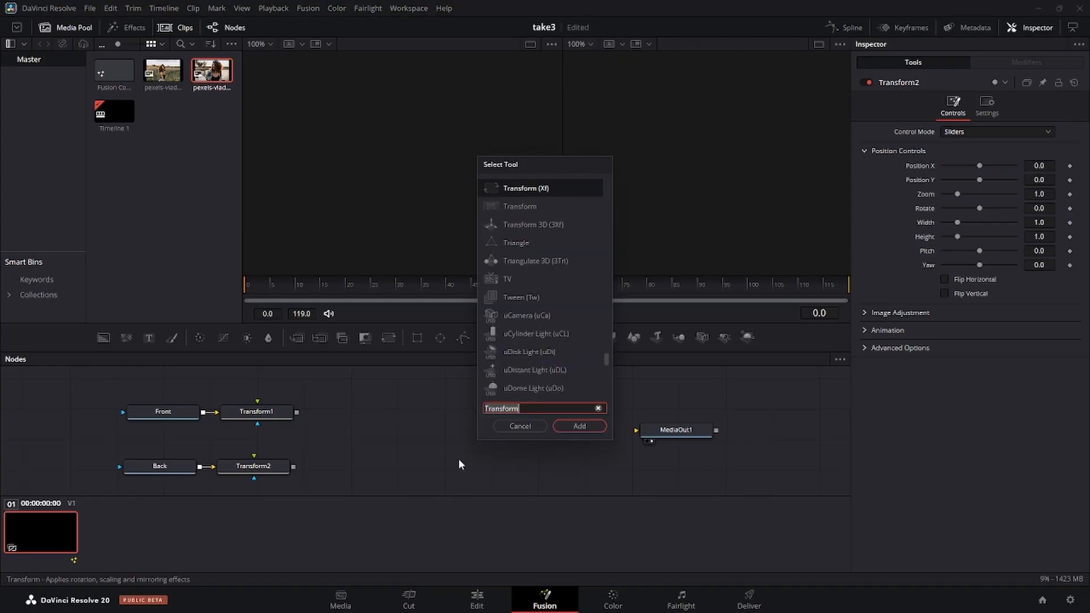
{"action": "type", "text": "cub"}
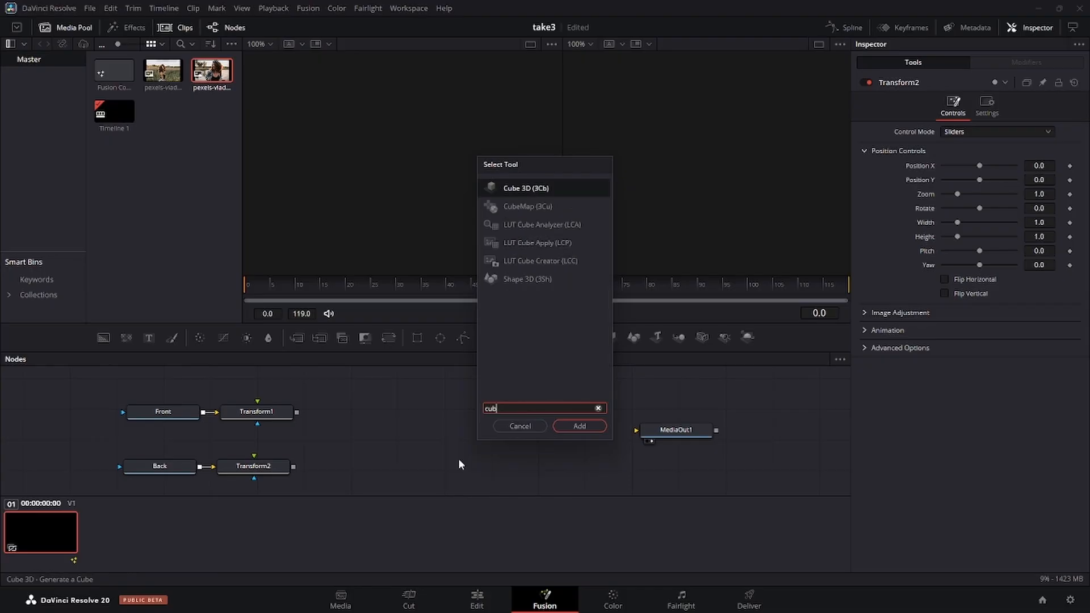
{"action": "type", "text": "e"}
{"action": "left_click", "coordinate": [571, 424]}
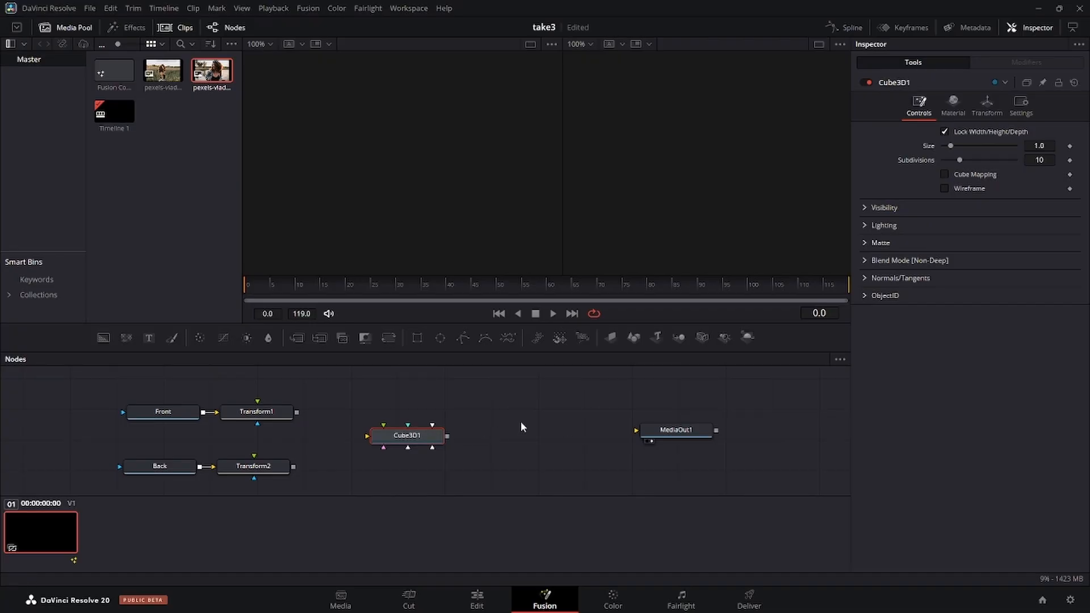
Add a Transform 3D node connected to the output of the Cube 3D node.
{"action": "key", "text": "shift+space"}
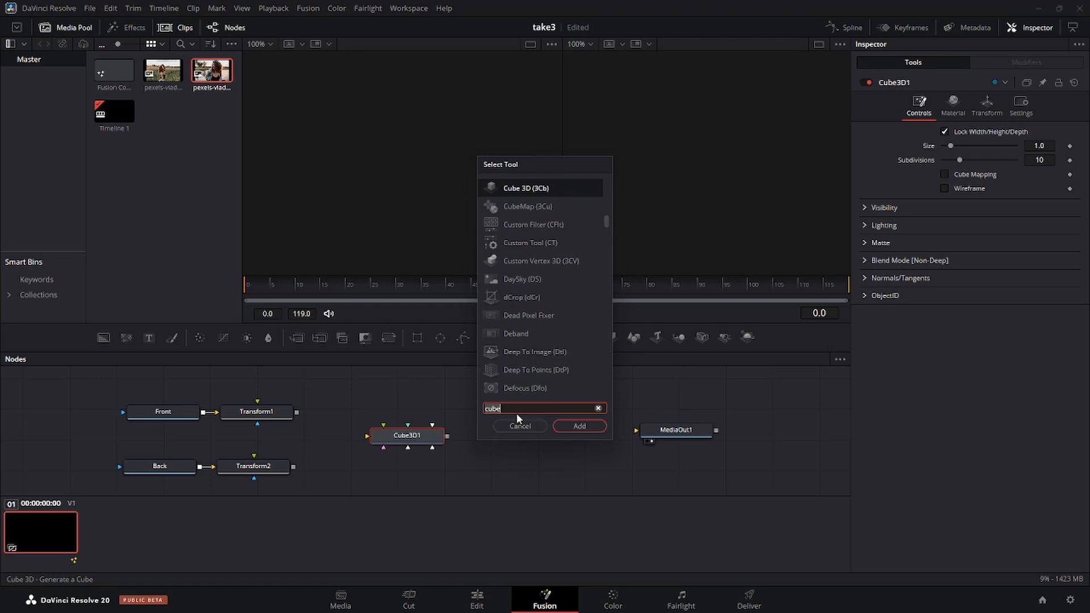
{"action": "type", "text": "tran"}
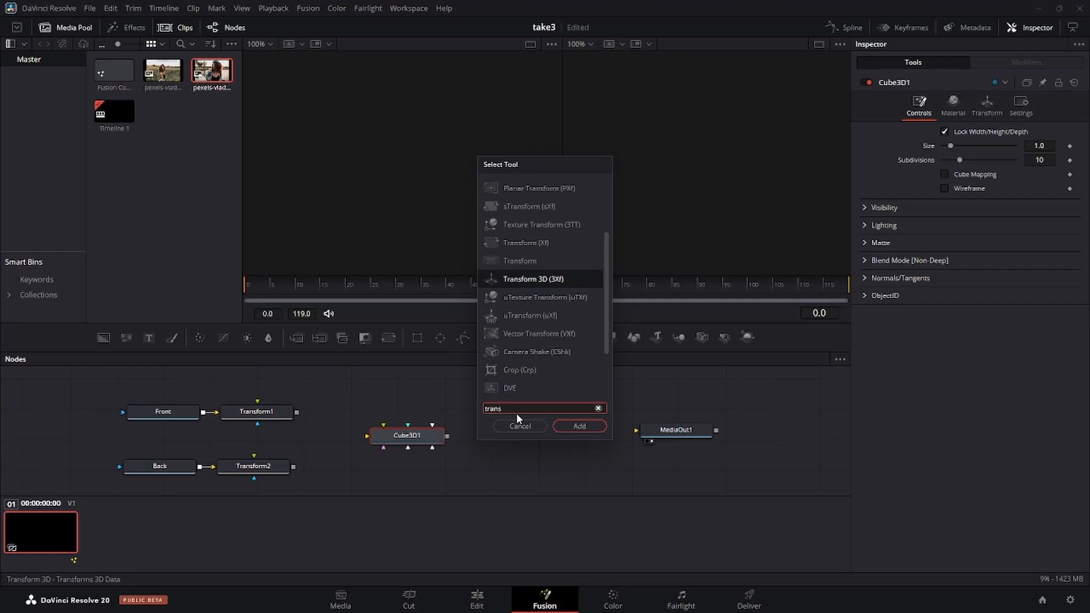
{"action": "type", "text": "s"}
{"action": "left_click", "coordinate": [519, 280]}
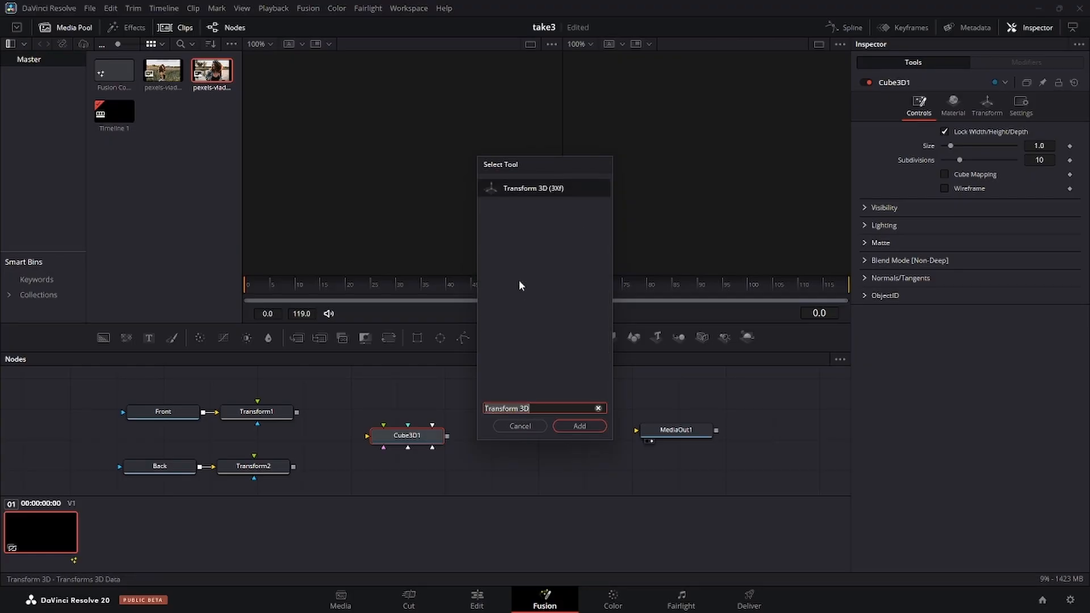
{"action": "left_click", "coordinate": [570, 426]}
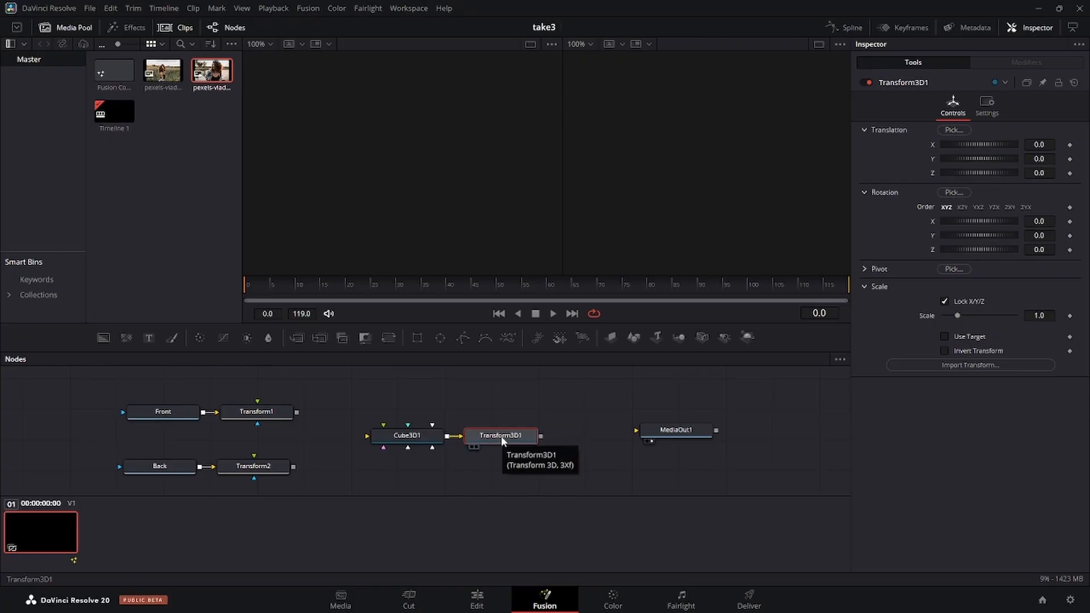
Add a Renderer 3D node connected to the output of the Transform3D1 node.
{"action": "key", "text": "shift+space"}
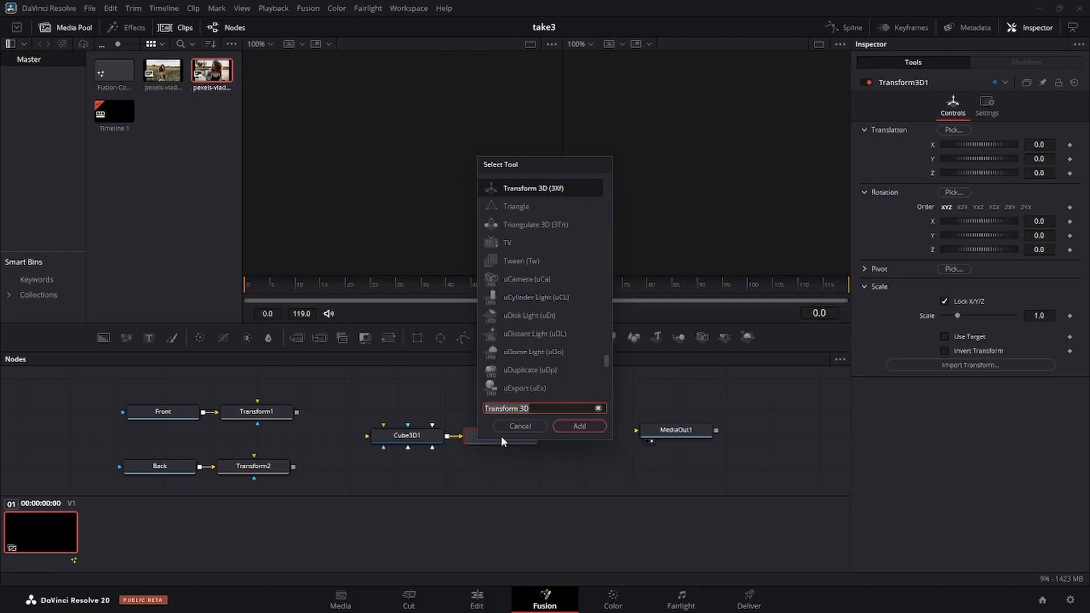
{"action": "type", "text": "render"}
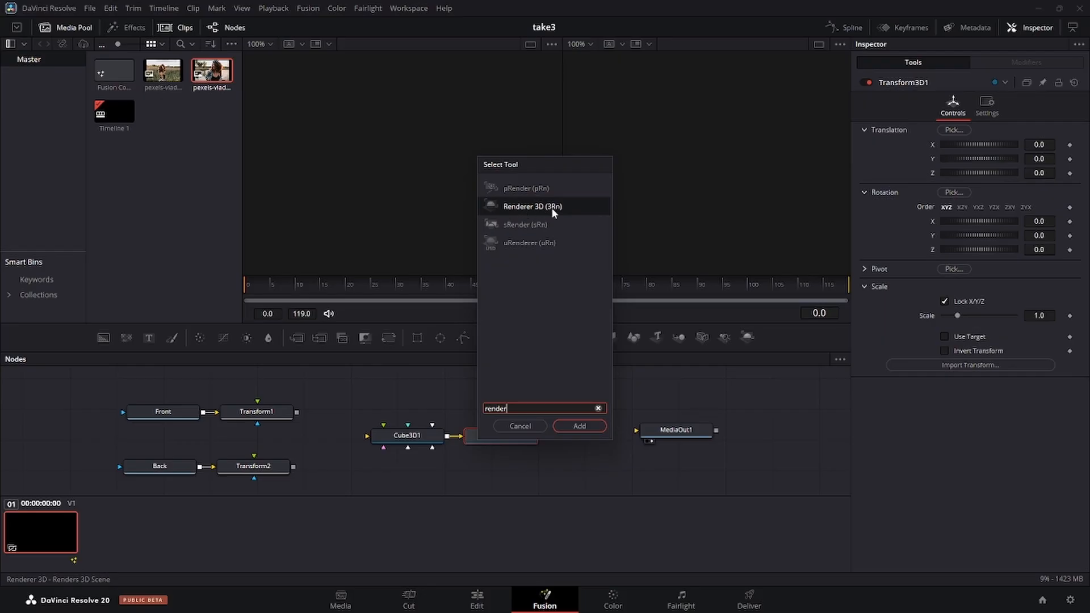
{"action": "left_click", "coordinate": [567, 425]}
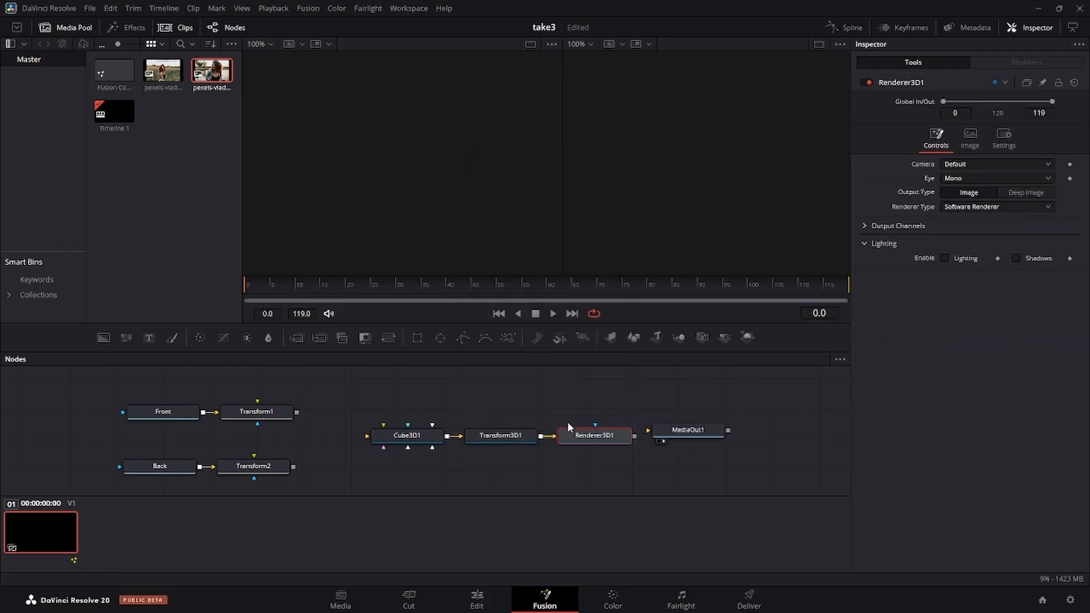
Move MediaOut1 farther from Renderer3D1 and connect the Renderer3D1 output to the MediaOut1 input.
{"action": "left_click_drag", "start_coordinate": [669, 431], "coordinate": [717, 434]}
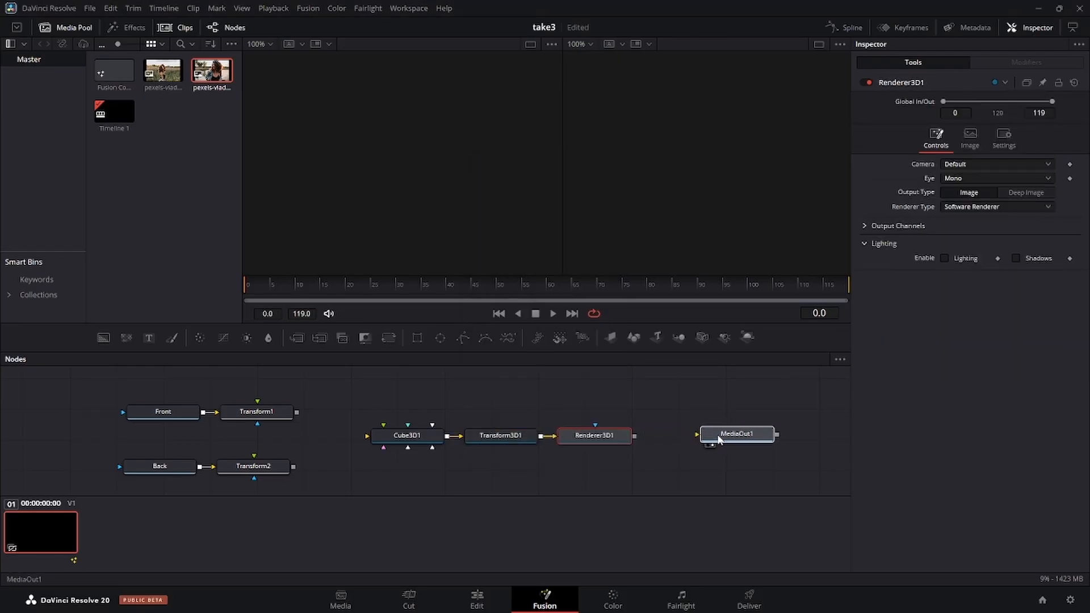
{"action": "left_click", "coordinate": [608, 436]}
{"action": "left_click", "coordinate": [727, 434]}
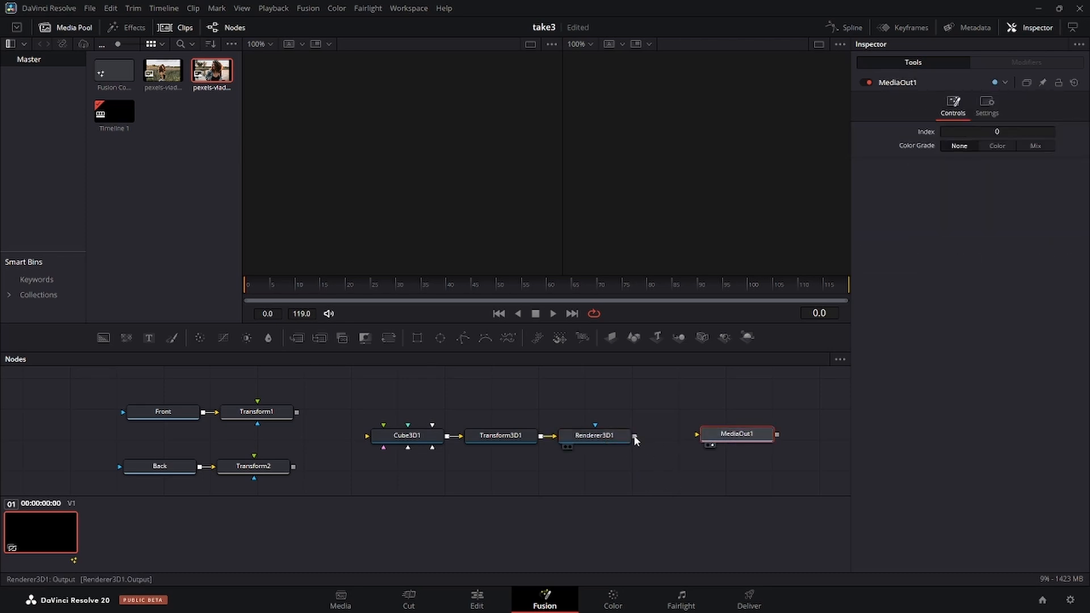
{"action": "left_click_drag", "start_coordinate": [635, 438], "coordinate": [697, 435]}
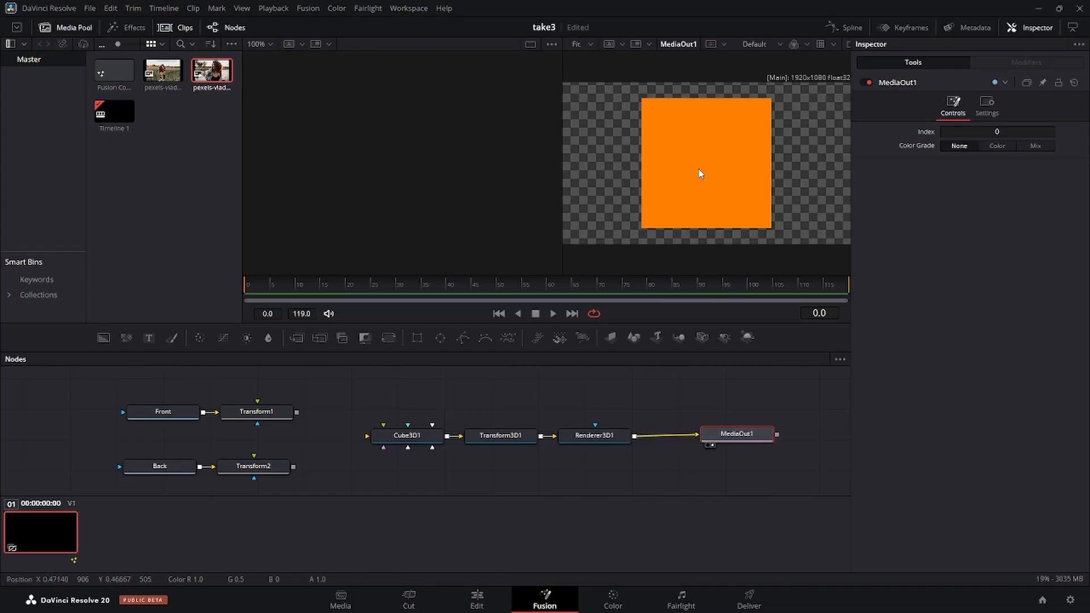
Display the Cube3D1 node in the first viewer.
{"action": "left_click", "coordinate": [416, 436]}
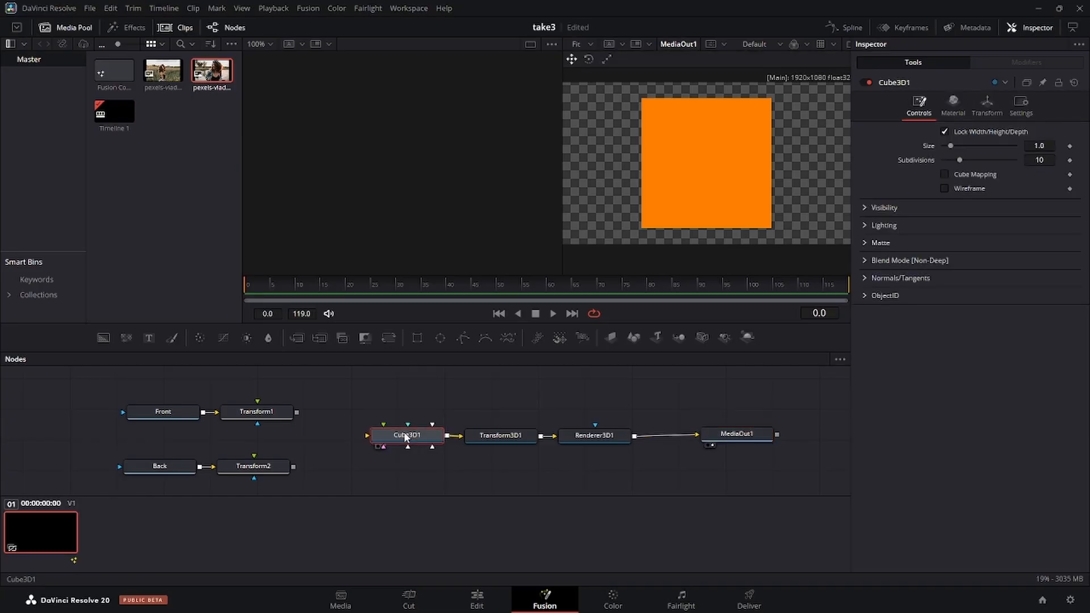
{"action": "key", "text": "1"}
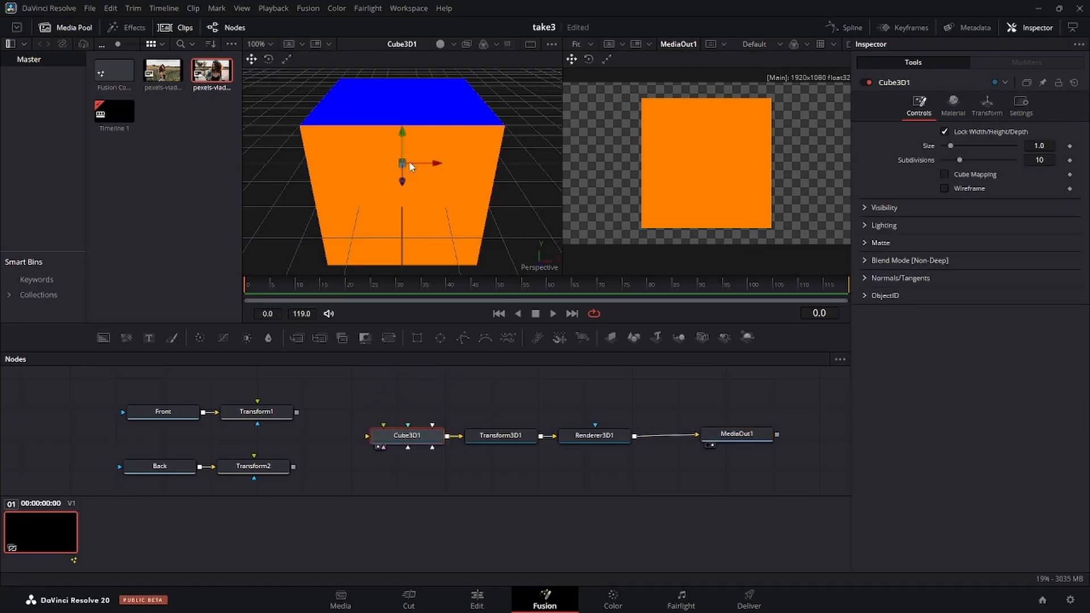
{"action": "left_click", "coordinate": [431, 197]}
Unlock the X/Y/Z scale of Cube3D1 and reduce its Z scale to 0.04.
{"action": "left_click", "coordinate": [986, 106]}
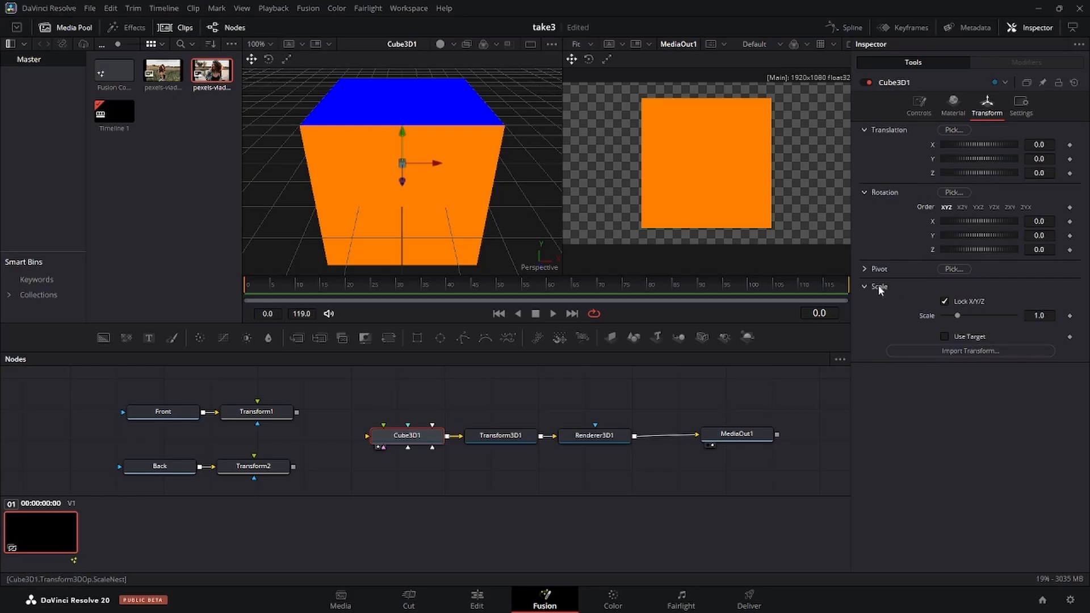
{"action": "left_click", "coordinate": [944, 302]}
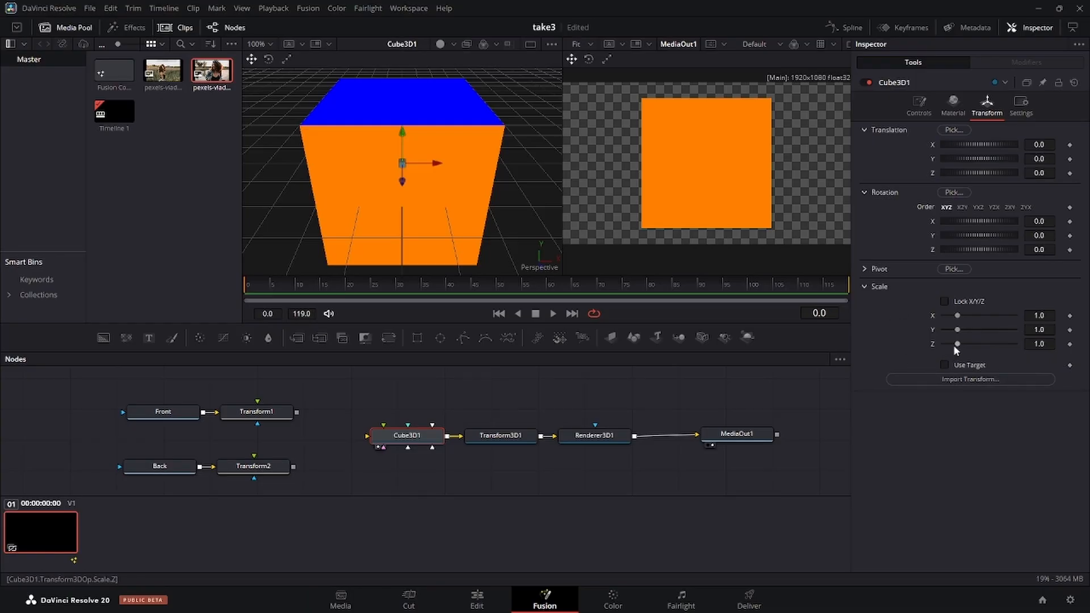
{"action": "left_click_drag", "start_coordinate": [958, 344], "coordinate": [945, 342]}
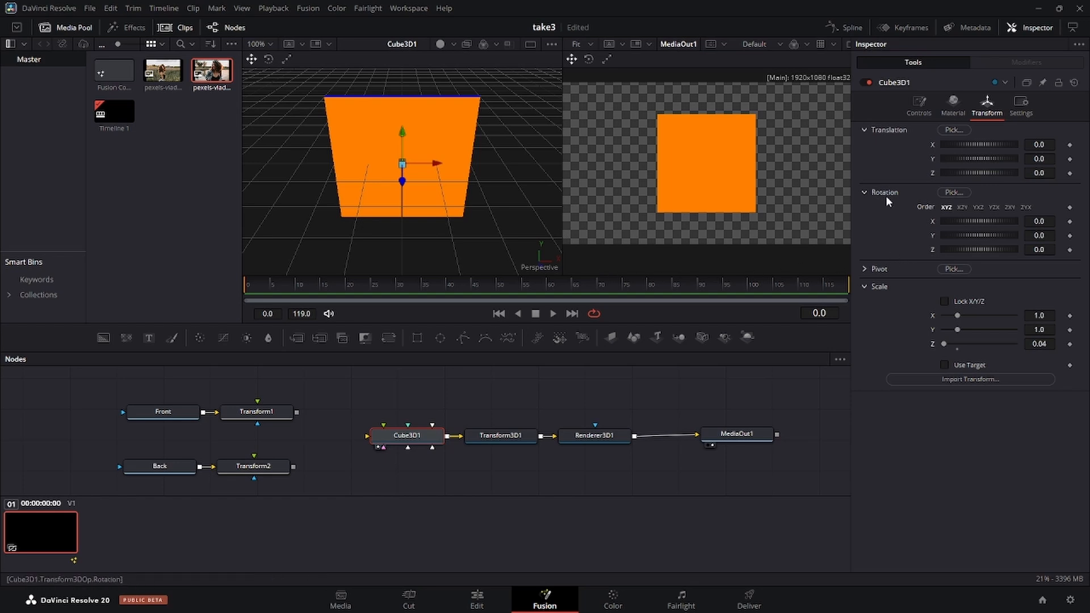
Turn the cube edge-on about Y to thin its Z scale to 0.031, and return the Y rotation to 0.0.
{"action": "left_click_drag", "start_coordinate": [954, 235], "coordinate": [972, 235]}
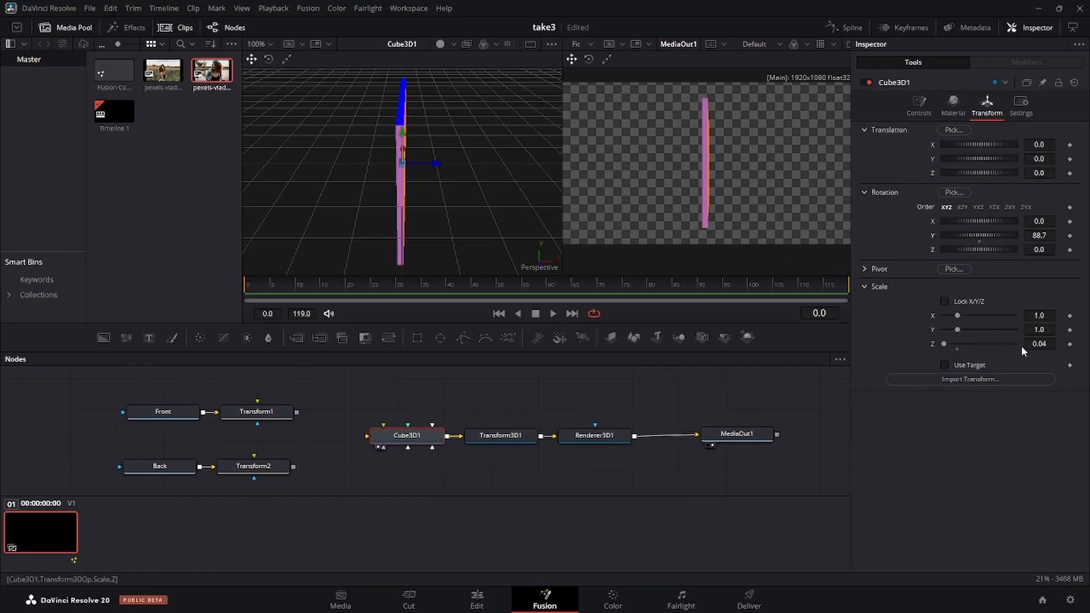
{"action": "left_click", "coordinate": [1038, 343]}
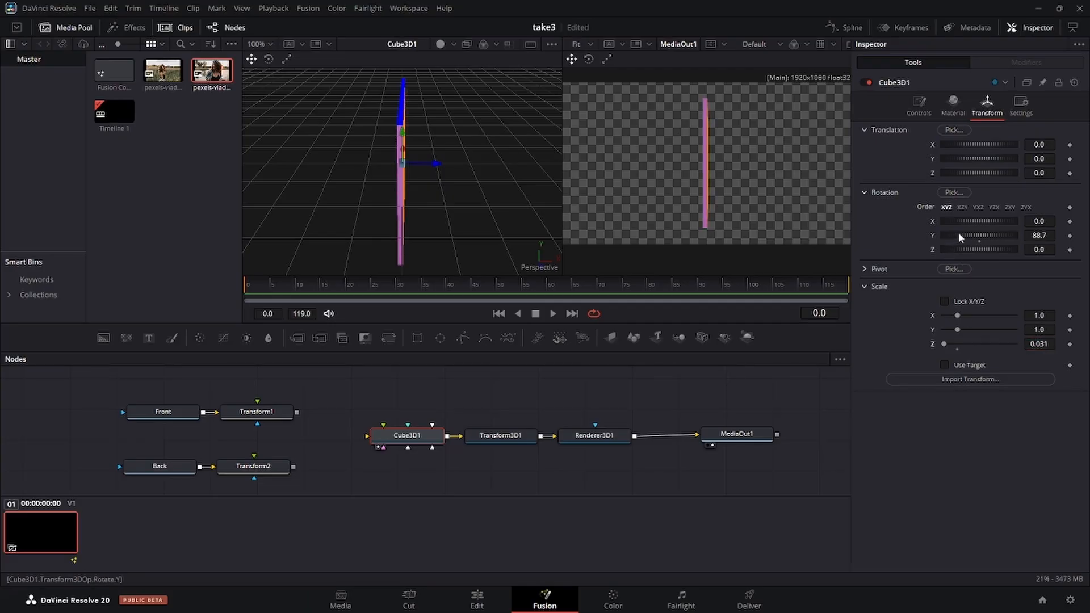
{"action": "mouse_move", "coordinate": [959, 233]}
{"action": "left_mouse_down"}
{"action": "mouse_move", "coordinate": [942, 234]}
{"action": "mouse_move", "coordinate": [973, 236]}
{"action": "mouse_move", "coordinate": [939, 237]}
{"action": "left_mouse_up"}
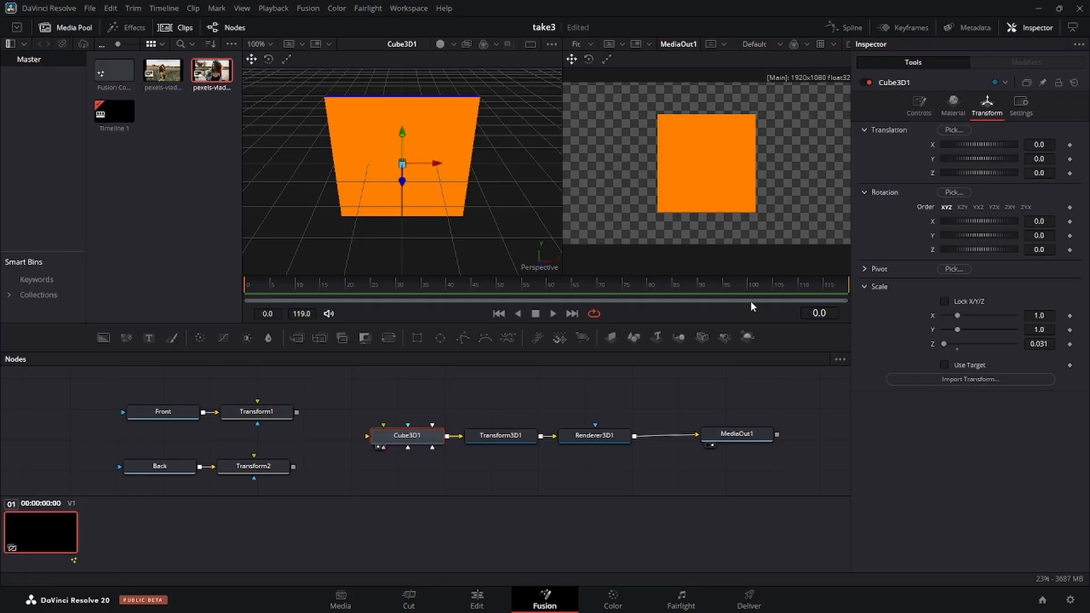
Set the diffuse material color of the cube's Front face to white, #ffffff.
{"action": "left_click", "coordinate": [951, 108]}
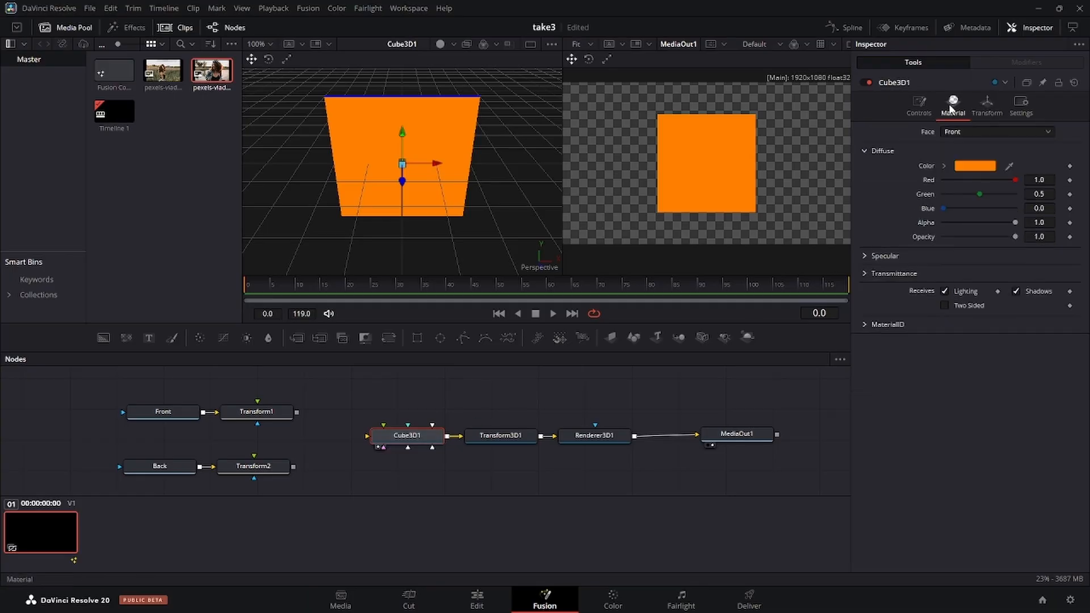
{"action": "left_click", "coordinate": [960, 131]}
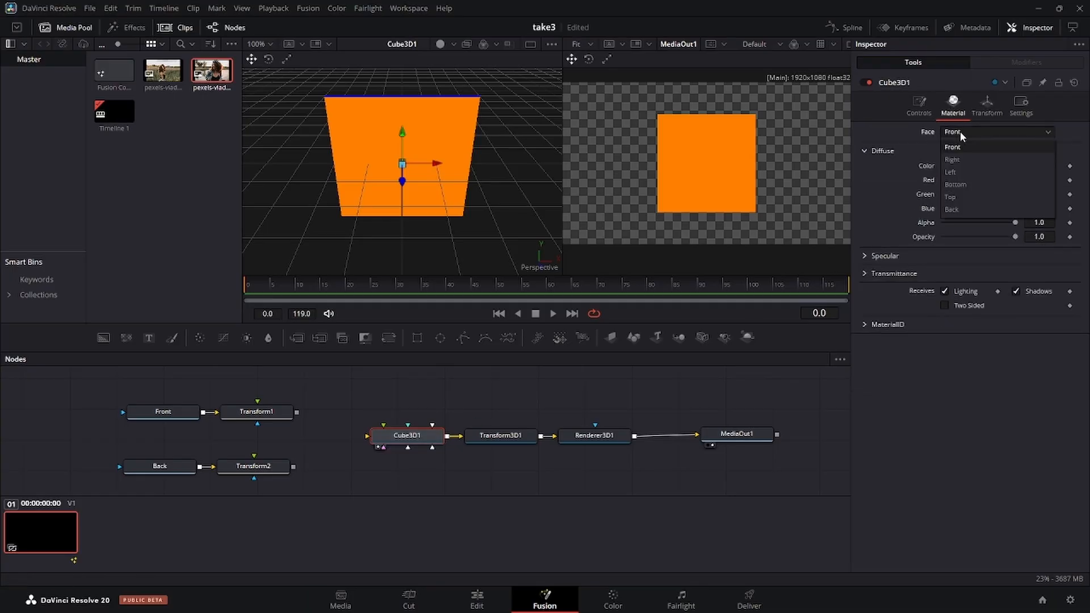
{"action": "left_click", "coordinate": [960, 131]}
{"action": "left_click", "coordinate": [960, 131]}
{"action": "left_click", "coordinate": [960, 131]}
{"action": "key", "text": "ctrl+s"}
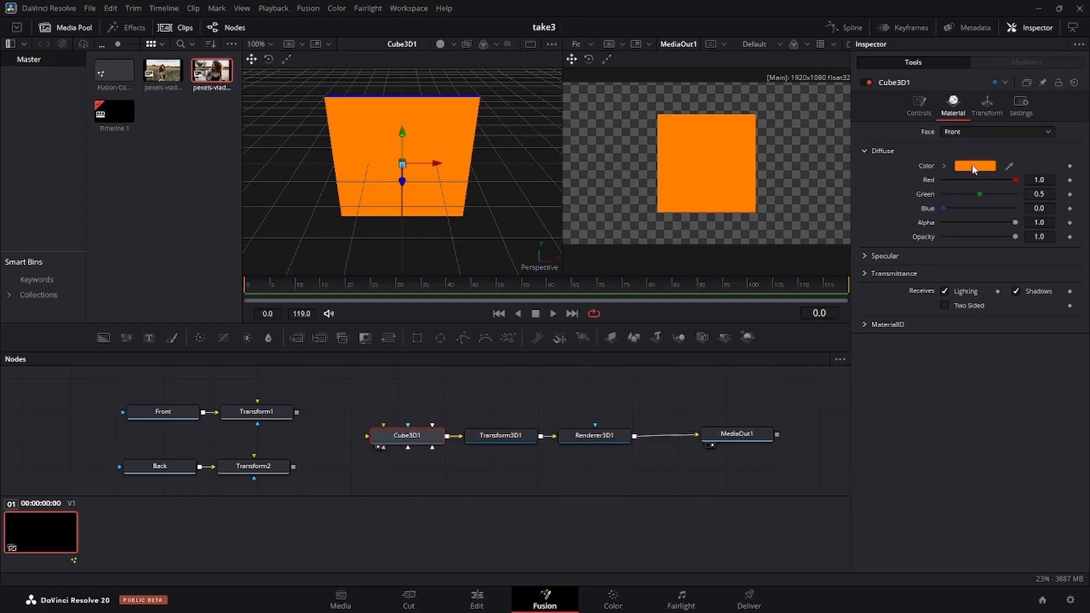
{"action": "left_click", "coordinate": [974, 167]}
{"action": "left_click", "coordinate": [519, 385]}
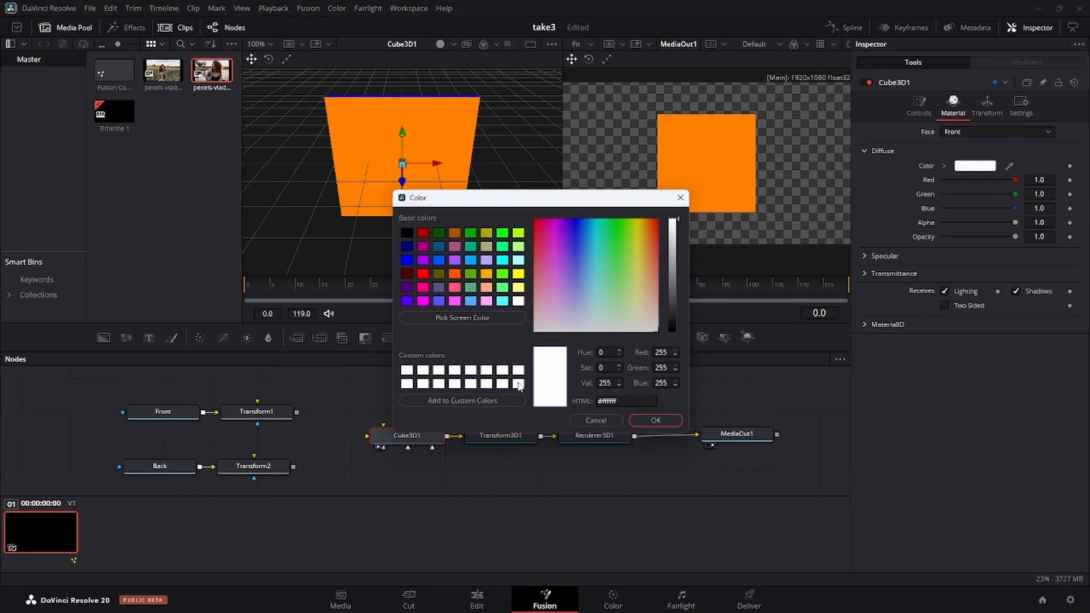
{"action": "left_click", "coordinate": [654, 420]}
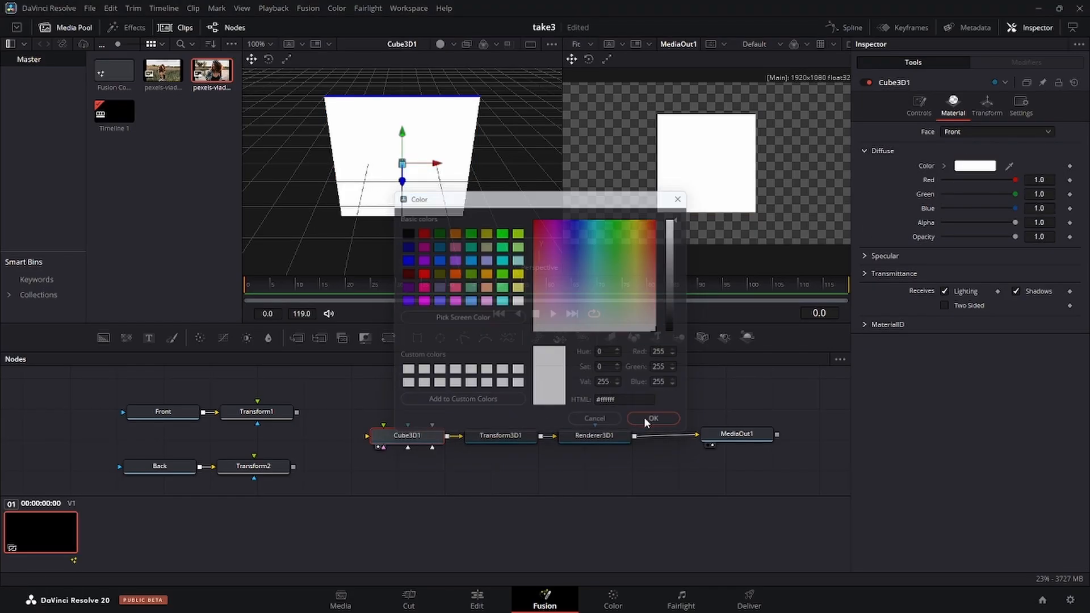
View the material settings of the cube's Back face and return to the Front face.
{"action": "left_click", "coordinate": [969, 129]}
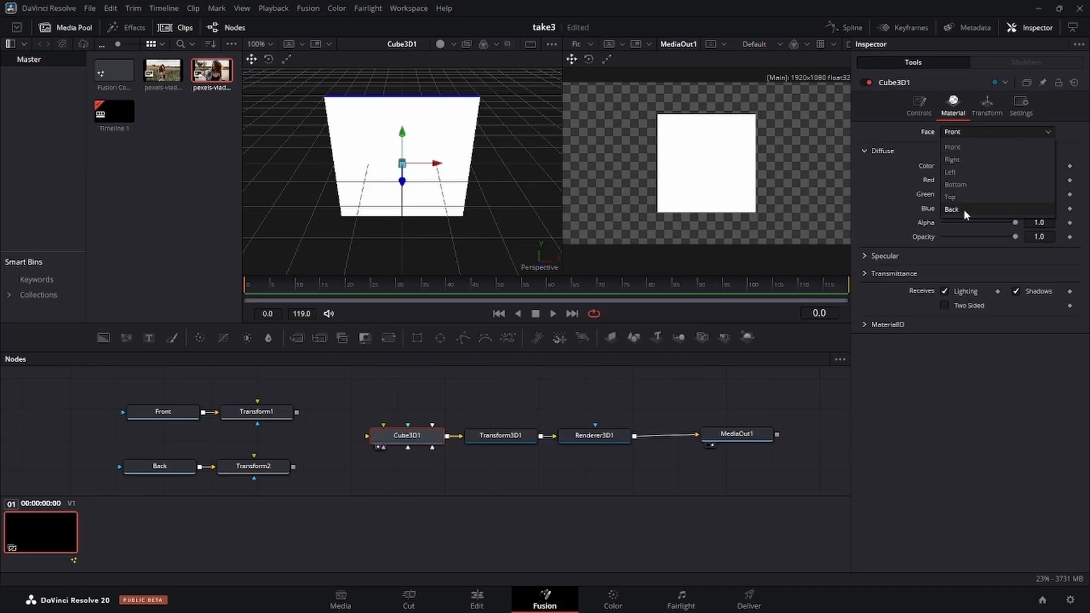
{"action": "left_click", "coordinate": [963, 209]}
{"action": "left_click", "coordinate": [969, 126]}
{"action": "left_click", "coordinate": [966, 147]}
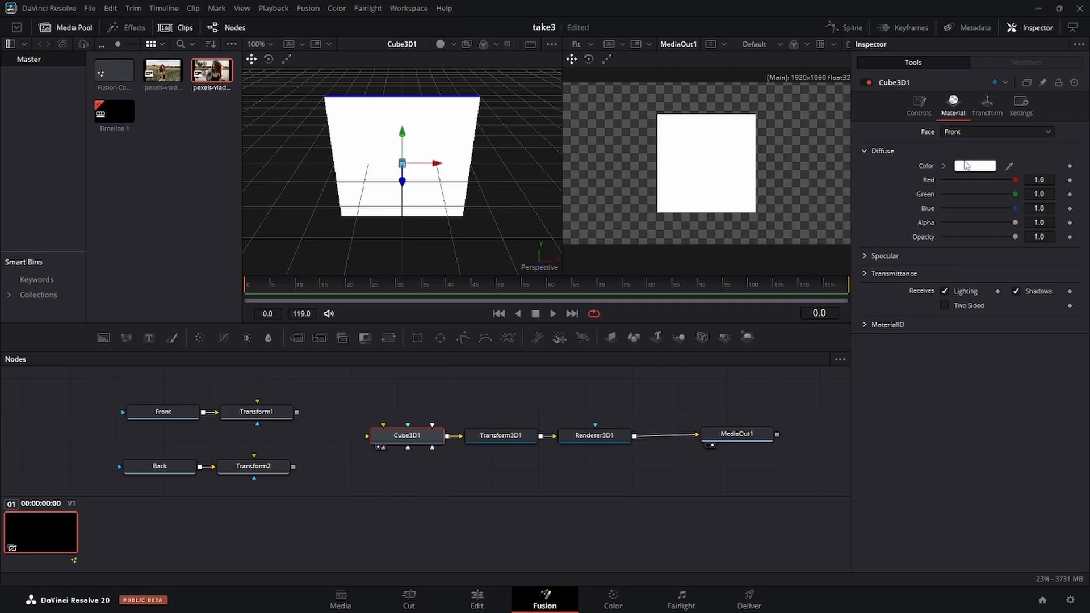
Set the diffuse material color of the cube's Right face to dark red, #aa0000.
{"action": "left_click", "coordinate": [962, 130]}
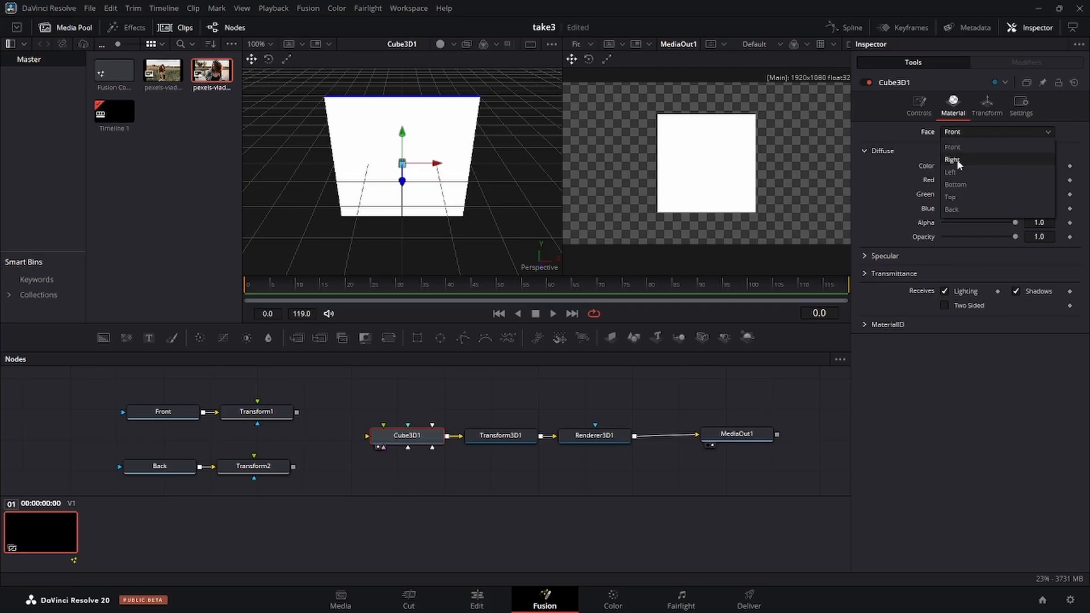
{"action": "left_click", "coordinate": [962, 158]}
{"action": "left_click", "coordinate": [967, 167]}
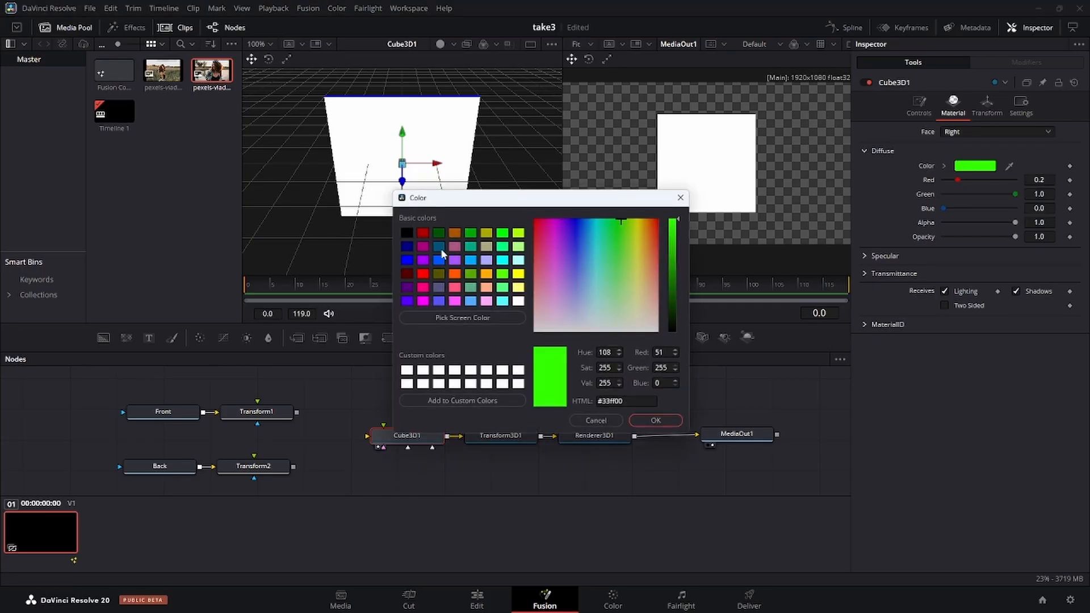
{"action": "left_click", "coordinate": [423, 235]}
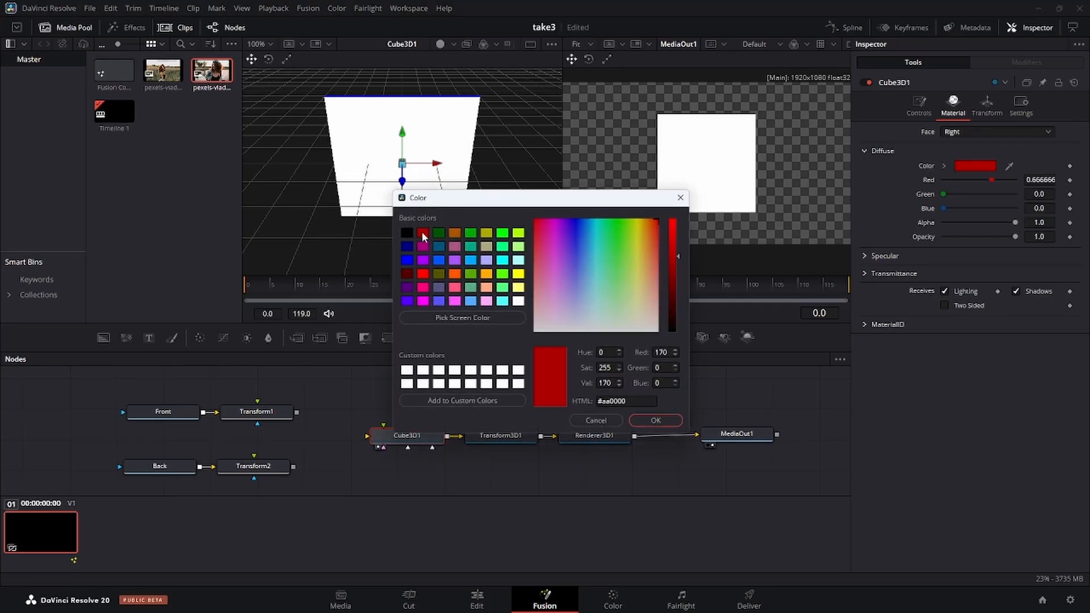
{"action": "left_click", "coordinate": [654, 420]}
Set the diffuse material color of the cube's Left face to dark red, #aa0000.
{"action": "left_click", "coordinate": [966, 130]}
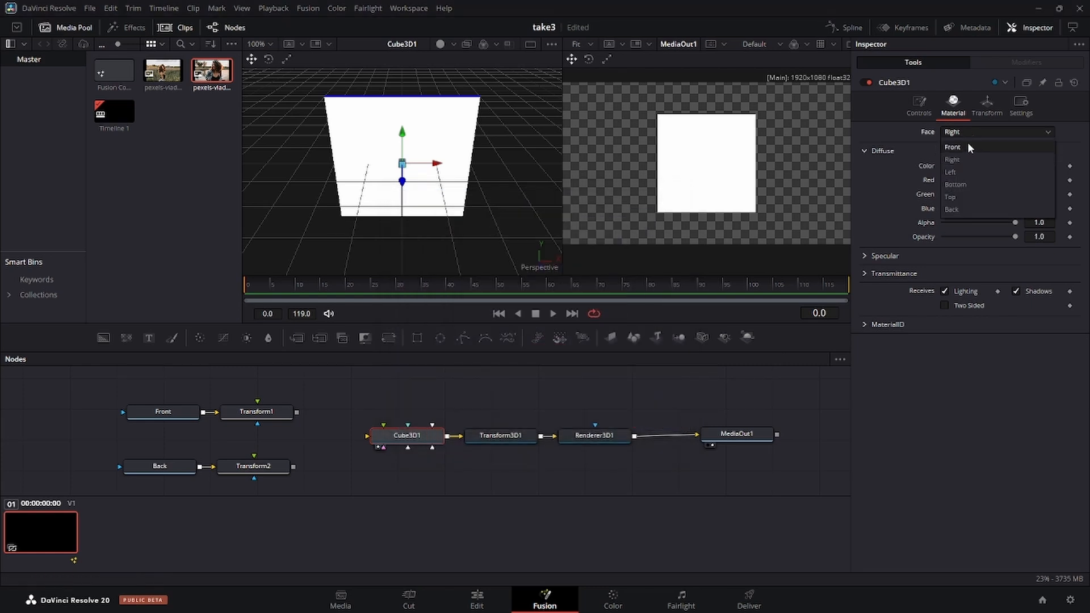
{"action": "left_click", "coordinate": [965, 171]}
{"action": "left_click", "coordinate": [967, 167]}
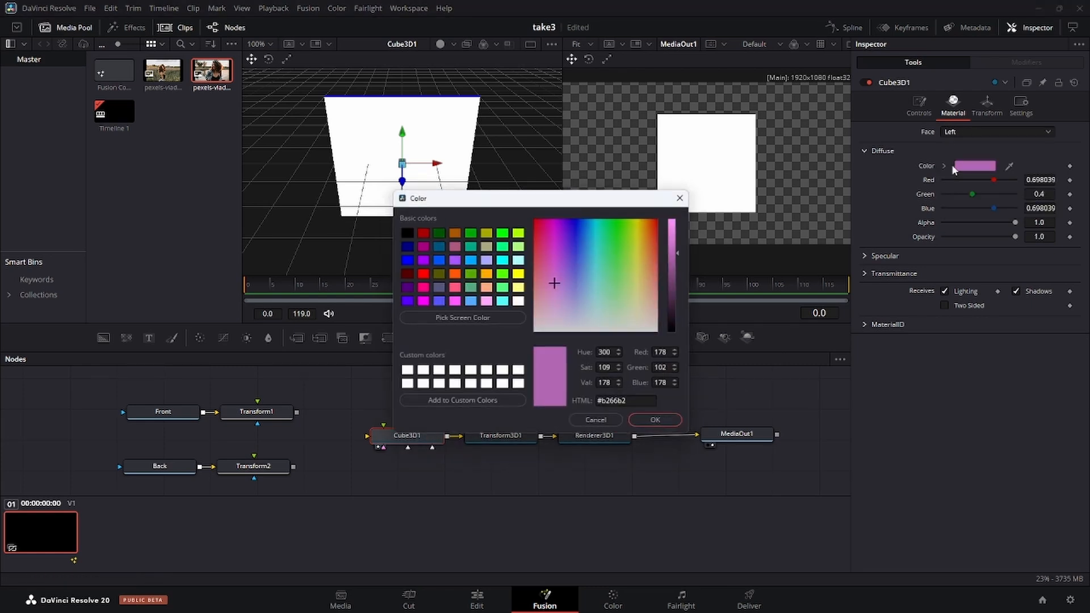
{"action": "left_click", "coordinate": [423, 232]}
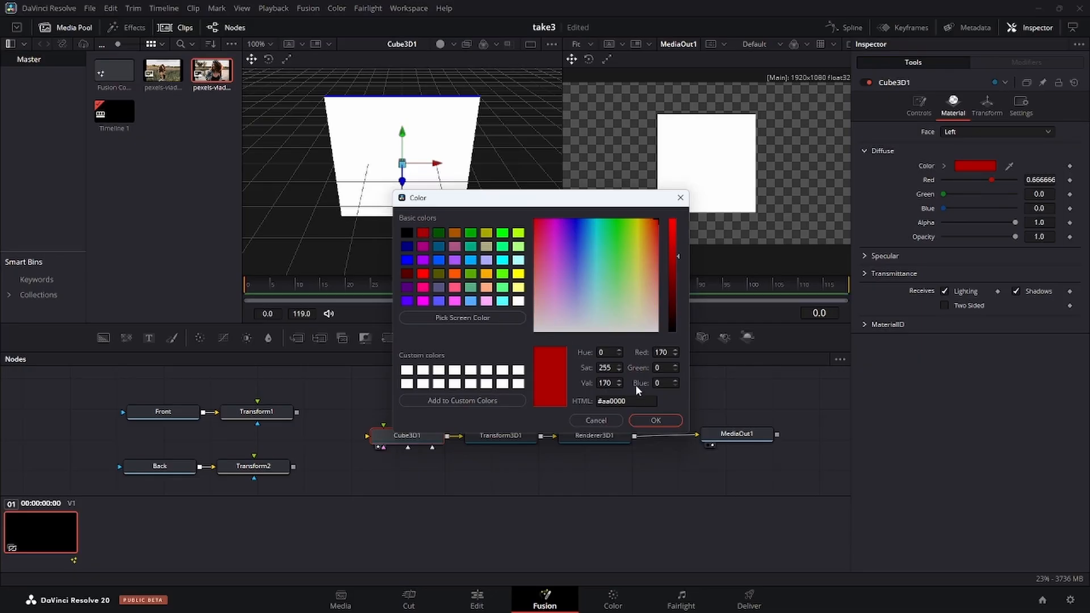
{"action": "left_click", "coordinate": [643, 417]}
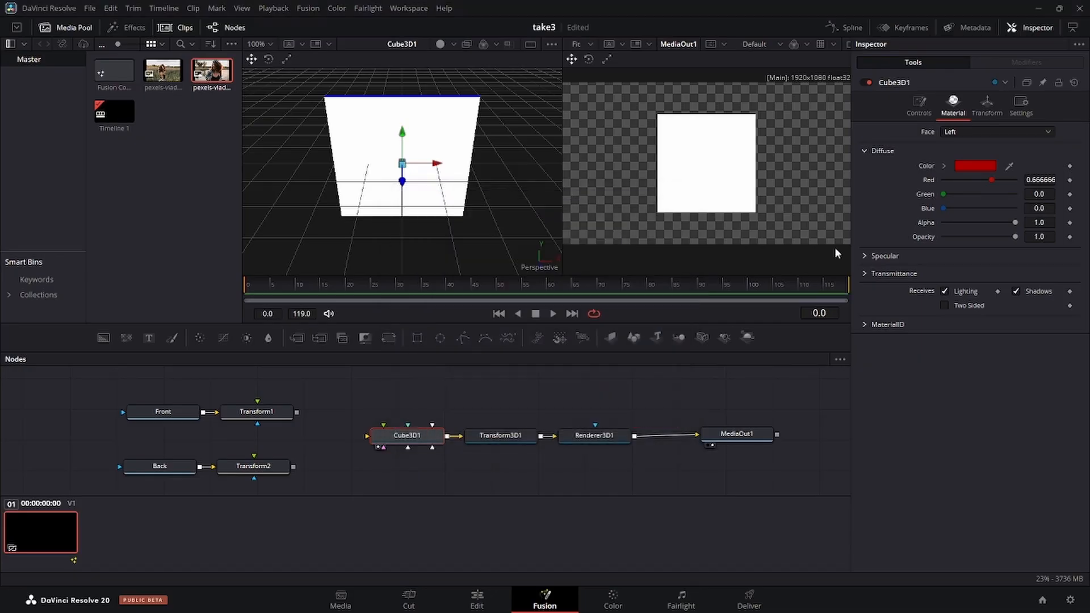
Set the diffuse material color of the cube's Bottom face to dark red, #aa0000.
{"action": "left_click", "coordinate": [959, 131]}
{"action": "left_click", "coordinate": [951, 184]}
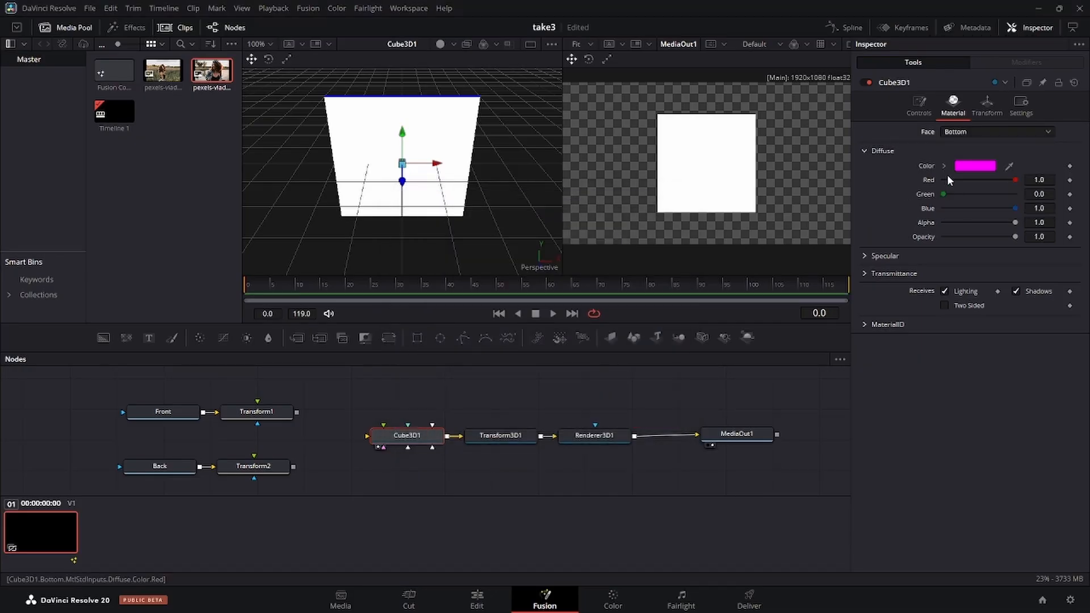
{"action": "left_click", "coordinate": [964, 166]}
{"action": "left_click", "coordinate": [423, 232]}
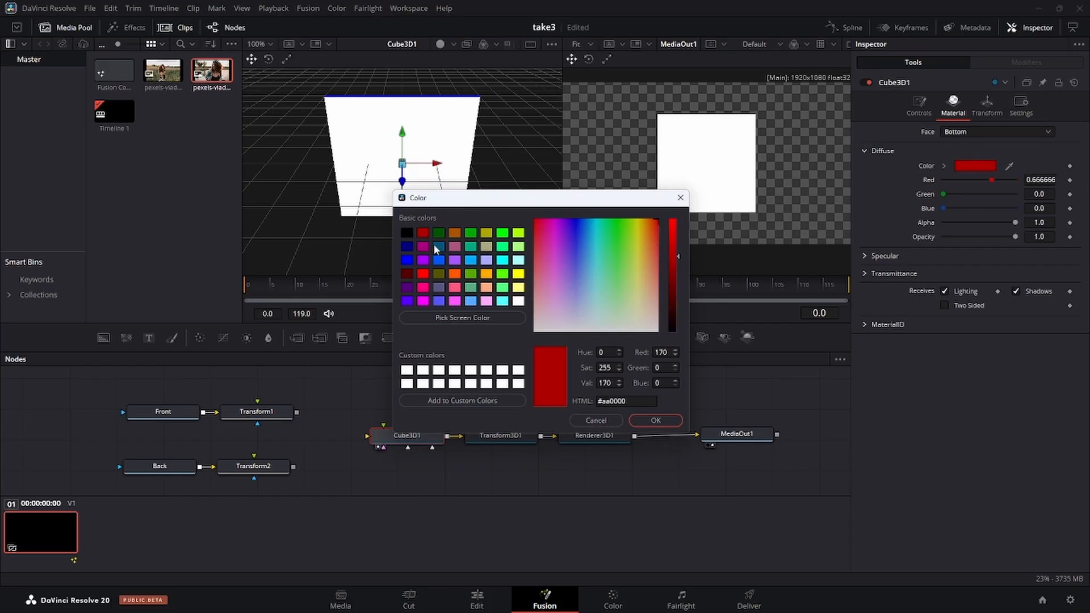
{"action": "left_click", "coordinate": [654, 420]}
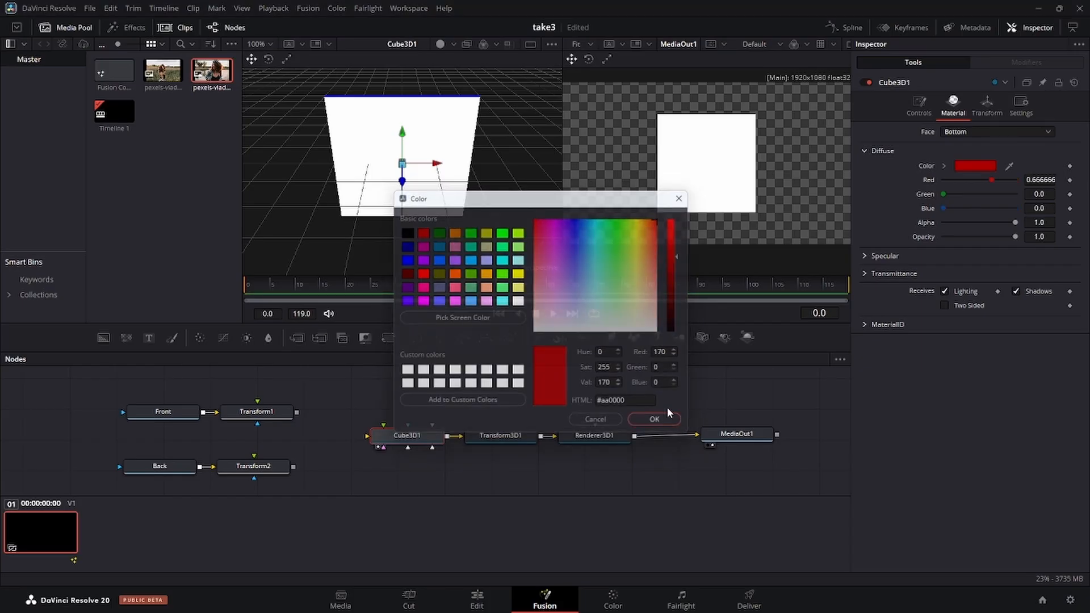
{"action": "left_click", "coordinate": [956, 165]}
{"action": "left_click", "coordinate": [596, 420]}
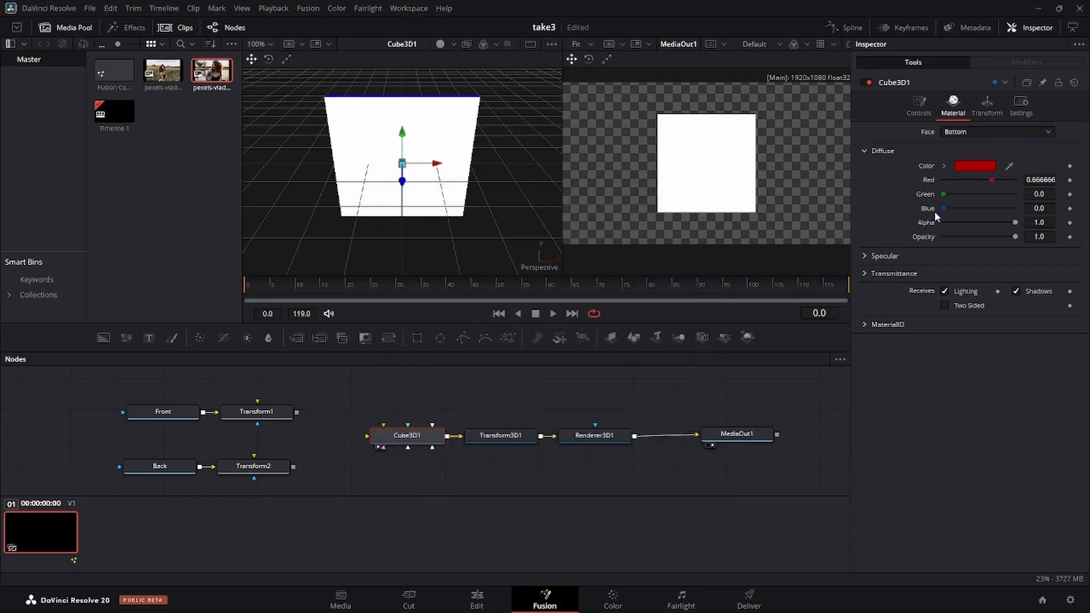
Set the diffuse material color of the cube's Top face to dark red, #aa0000.
{"action": "left_click", "coordinate": [972, 131]}
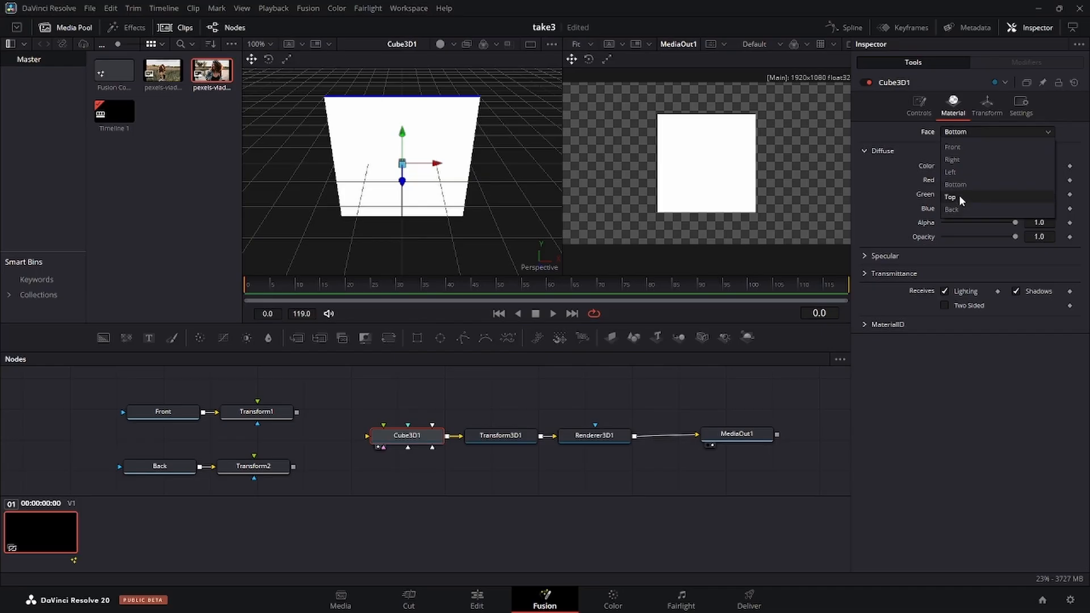
{"action": "left_click", "coordinate": [959, 196]}
{"action": "left_click", "coordinate": [967, 166]}
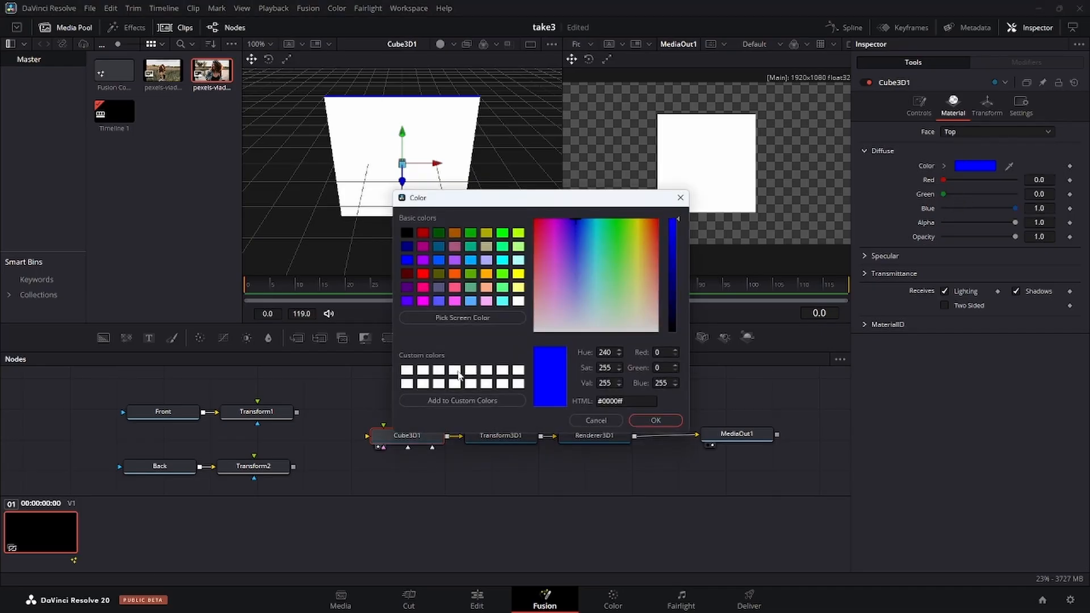
{"action": "left_click", "coordinate": [424, 233]}
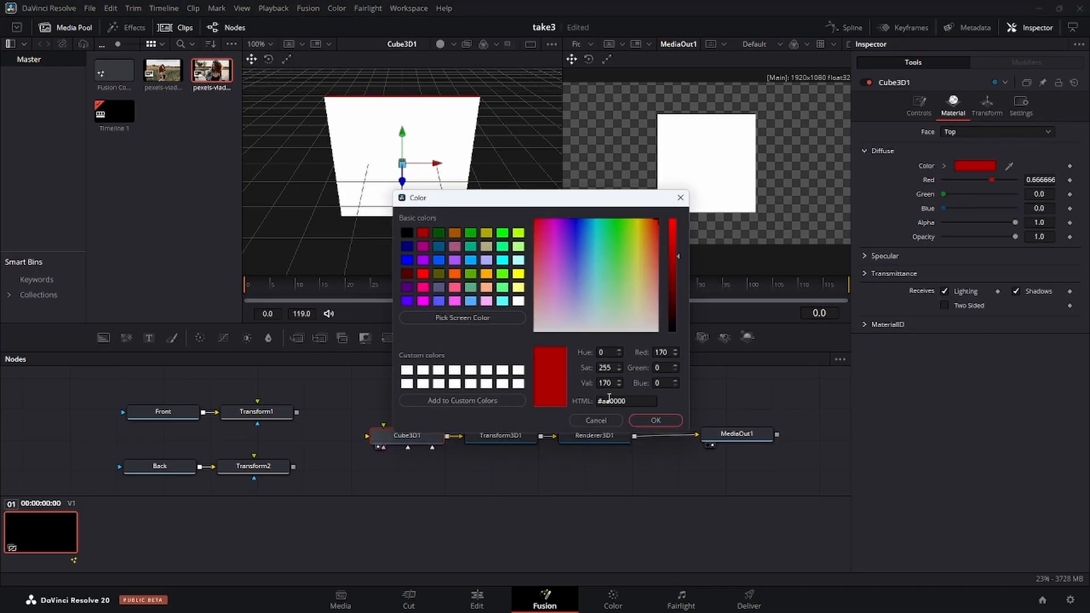
{"action": "left_click", "coordinate": [644, 422]}
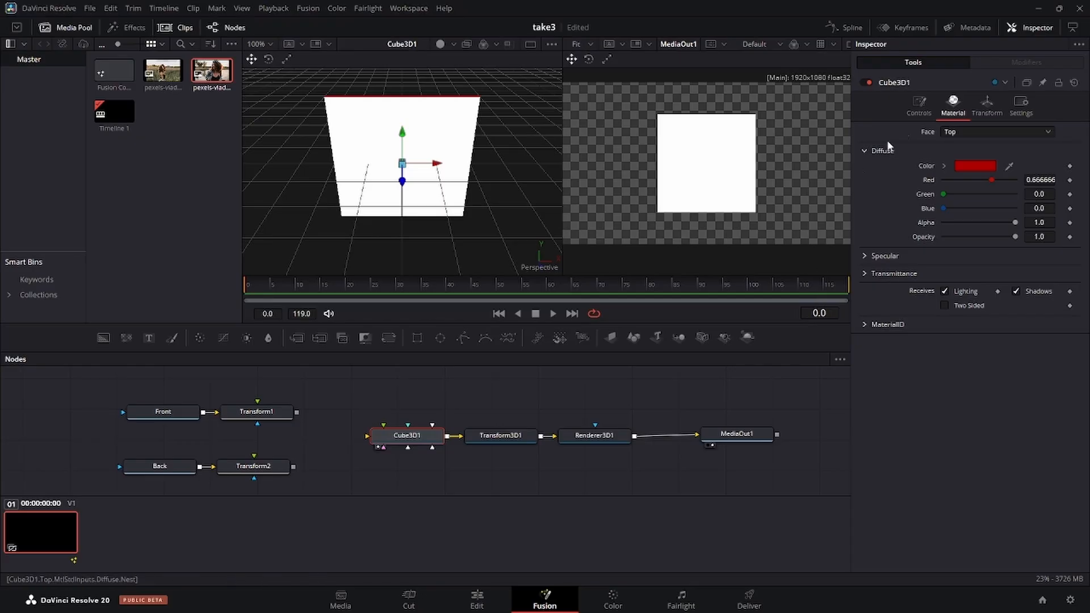
Rotate the cube about its Y and X axes to inspect the colored edges, and reset both rotations to 0.
{"action": "left_click", "coordinate": [987, 103]}
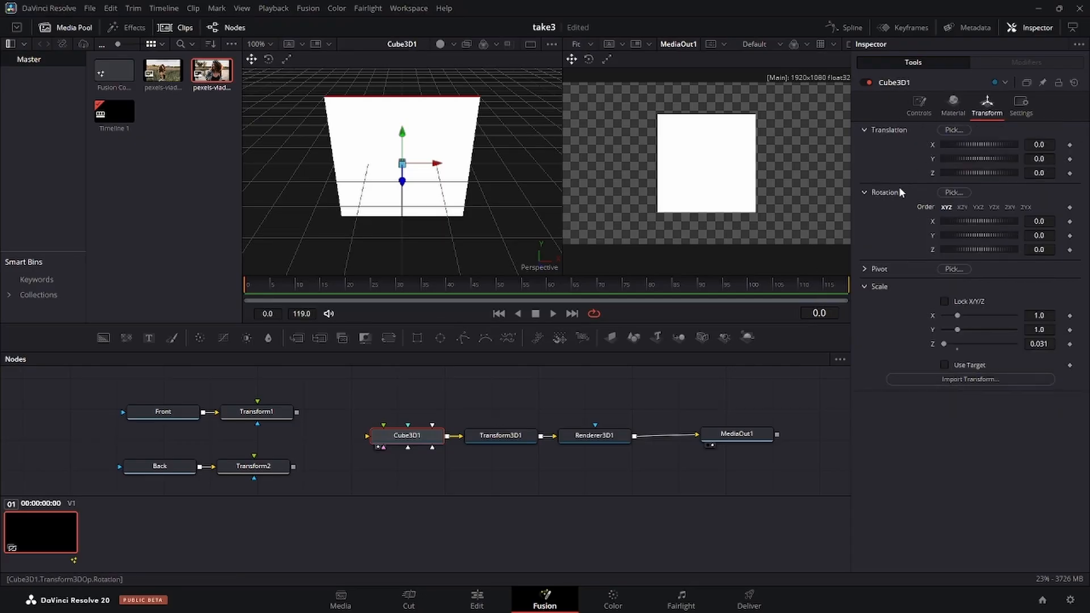
{"action": "left_click_drag", "start_coordinate": [945, 233], "coordinate": [963, 230]}
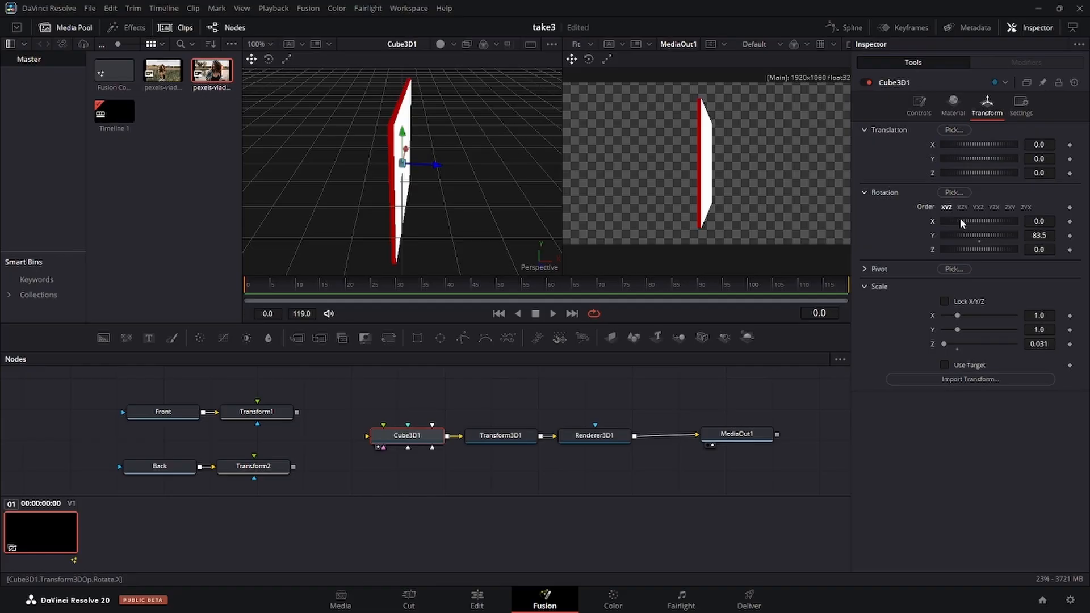
{"action": "mouse_move", "coordinate": [960, 218]}
{"action": "left_mouse_down"}
{"action": "mouse_move", "coordinate": [998, 215]}
{"action": "mouse_move", "coordinate": [960, 216]}
{"action": "left_mouse_up"}
{"action": "double_click", "coordinate": [933, 221]}
{"action": "double_click", "coordinate": [932, 236]}
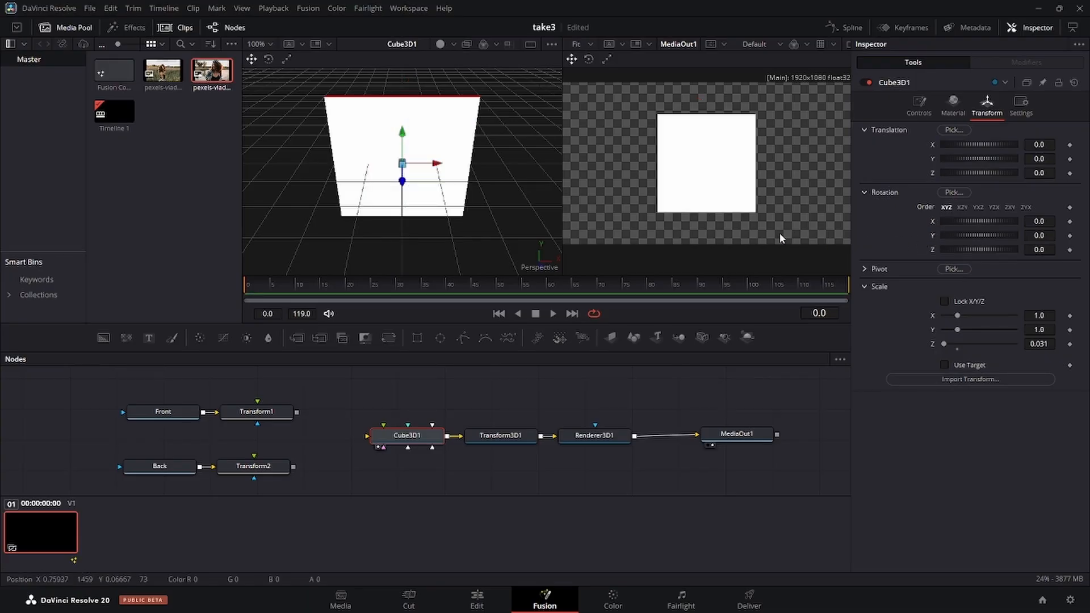
Widen Cube3D1 to match the landscape photo by setting its X scale to 1.3.
{"action": "left_click", "coordinate": [167, 416]}
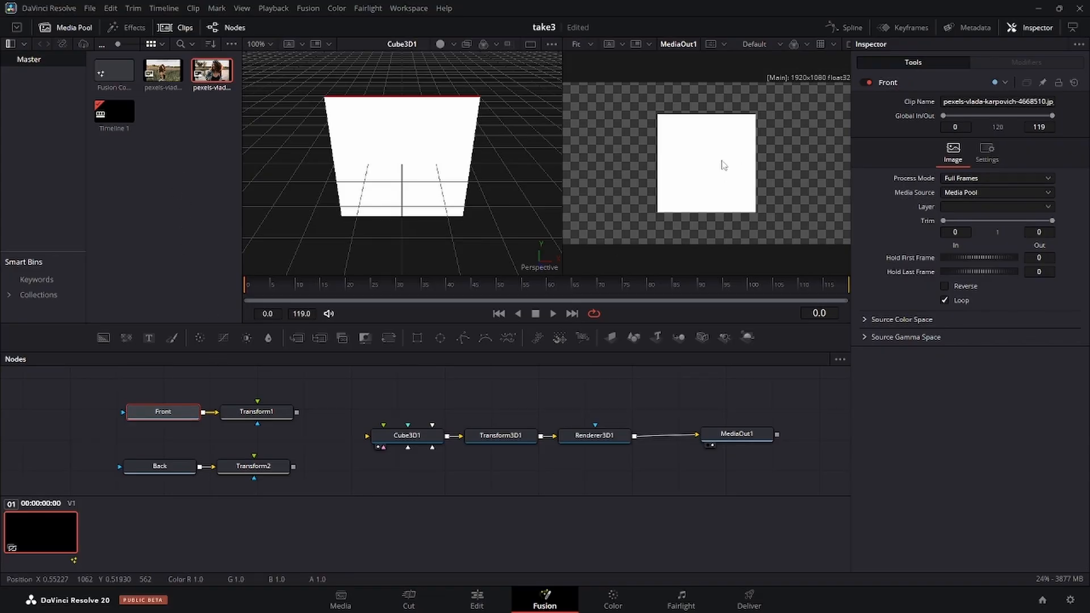
{"action": "left_click", "coordinate": [410, 441]}
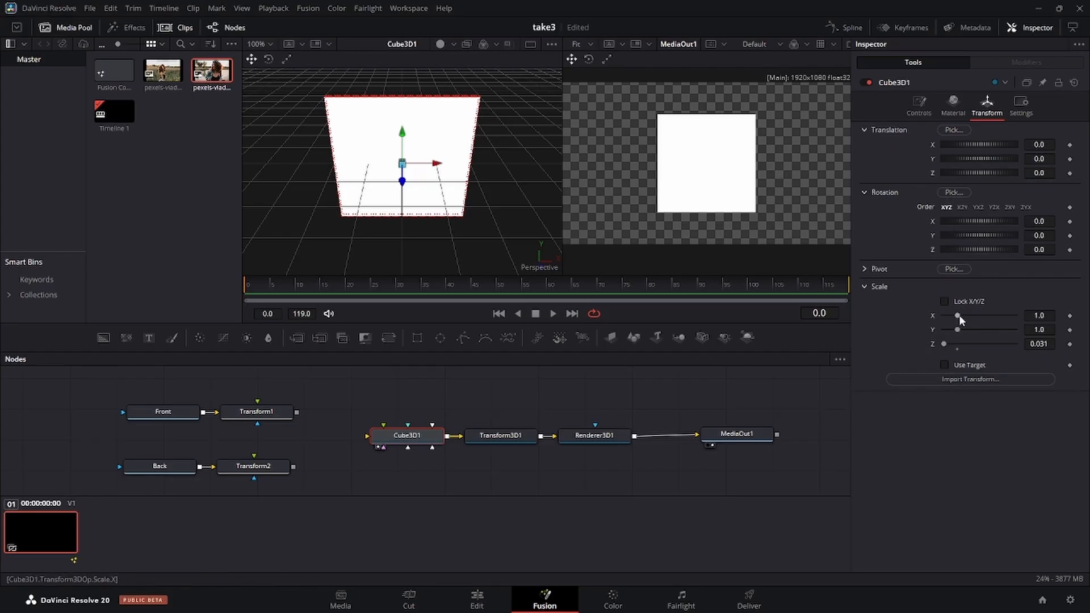
{"action": "left_click_drag", "start_coordinate": [958, 316], "coordinate": [963, 315]}
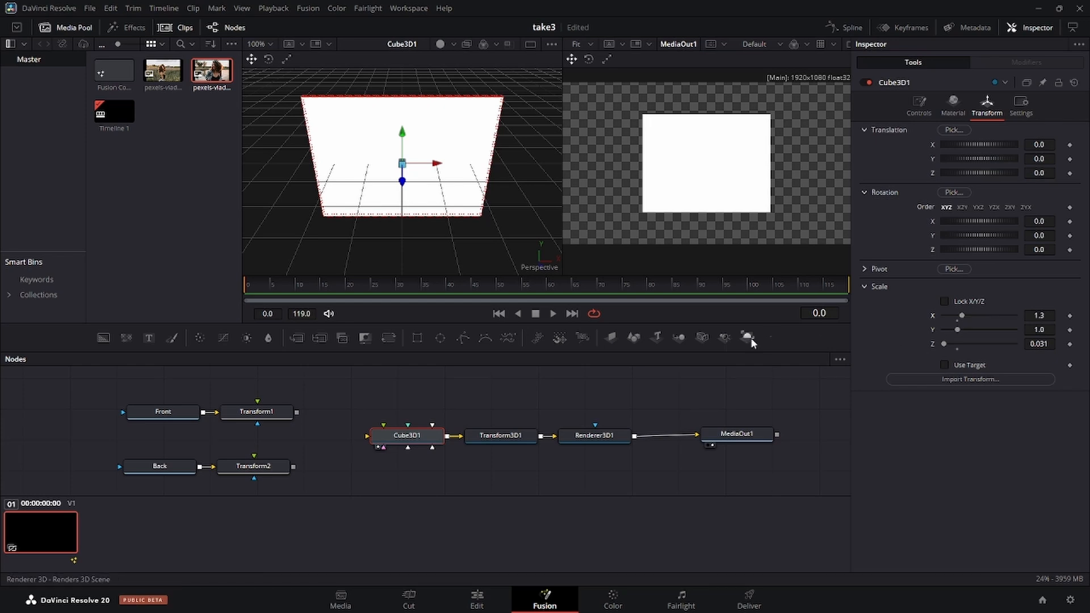
Connect Transform1's output to Cube3D1's Front face input and Transform2's output to its Back face input.
{"action": "left_click", "coordinate": [188, 418]}
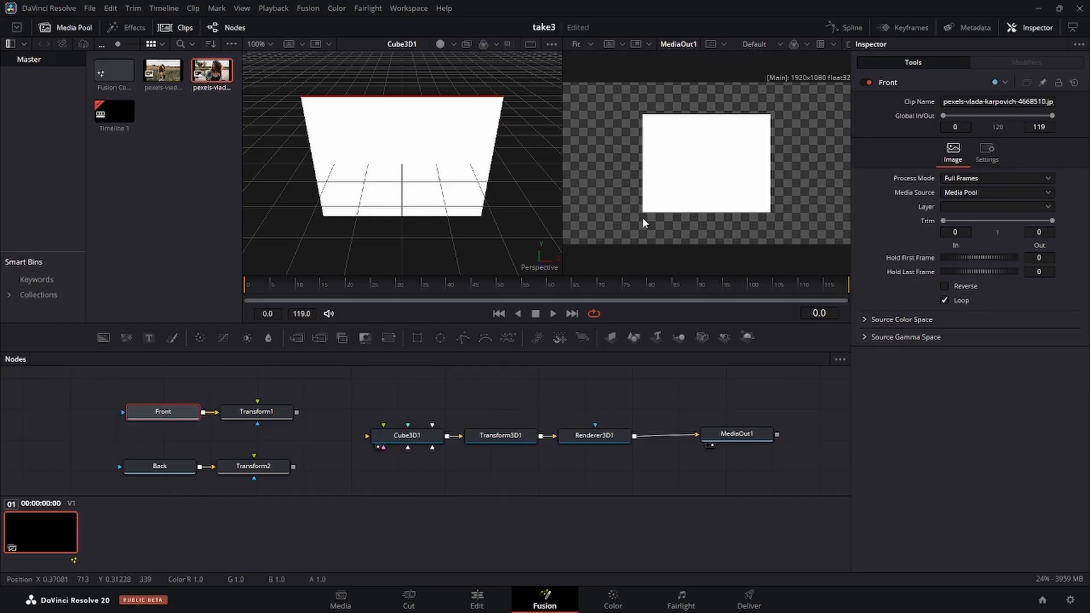
{"action": "left_click", "coordinate": [277, 413]}
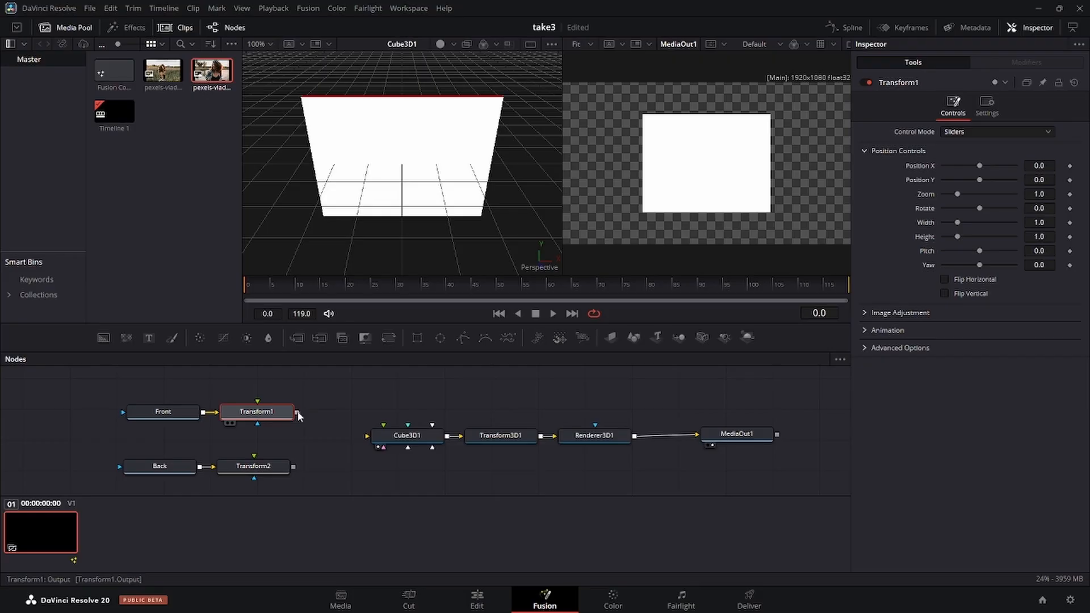
{"action": "left_click_drag", "start_coordinate": [297, 412], "coordinate": [313, 419]}
{"action": "left_click_drag", "start_coordinate": [377, 427], "coordinate": [384, 427]}
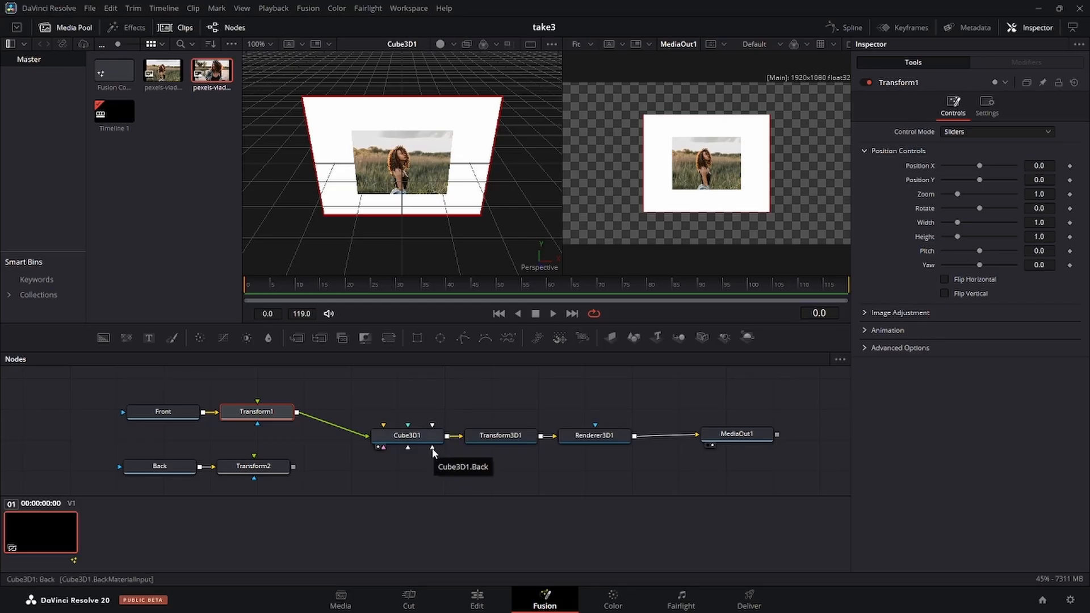
{"action": "left_click_drag", "start_coordinate": [293, 466], "coordinate": [434, 449]}
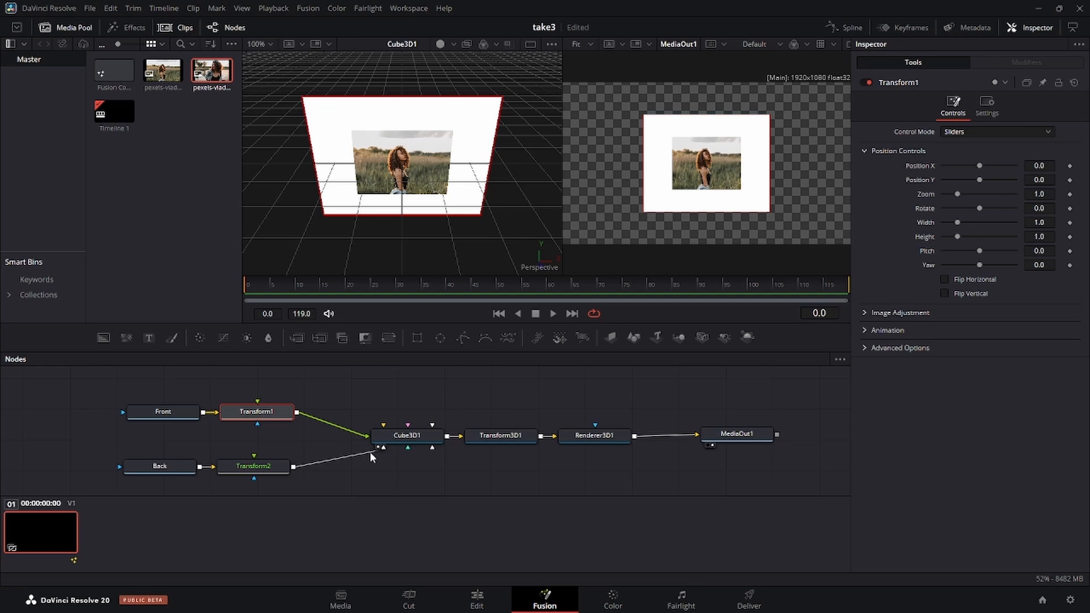
{"action": "left_click_drag", "start_coordinate": [367, 452], "coordinate": [434, 446]}
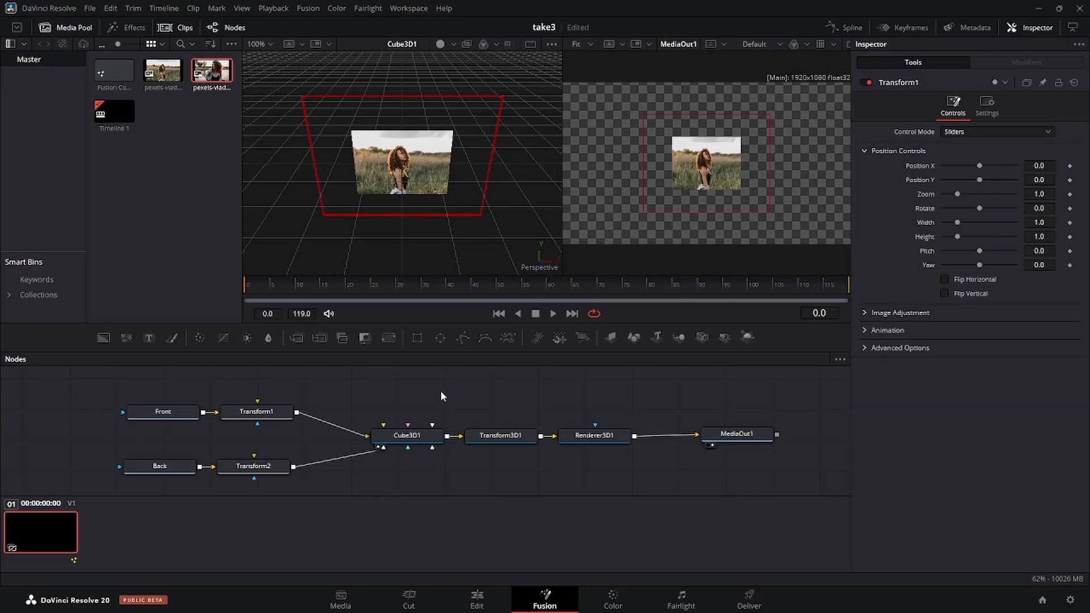
Enlarge the front photo to cover the card by setting Transform1's zoom to about 2.848.
{"action": "left_click", "coordinate": [257, 415]}
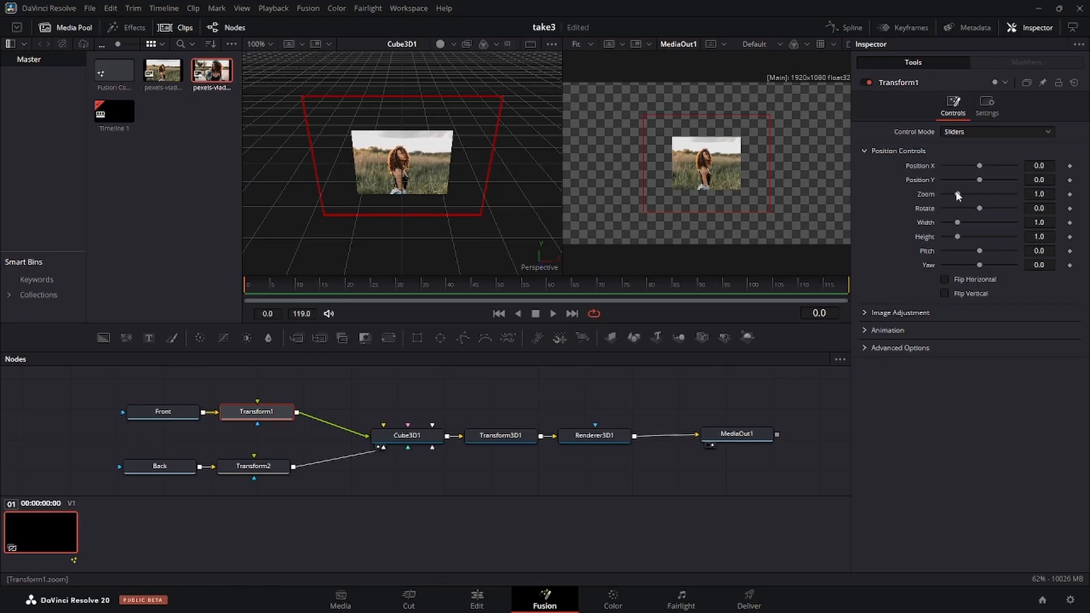
{"action": "left_click_drag", "start_coordinate": [958, 195], "coordinate": [992, 193]}
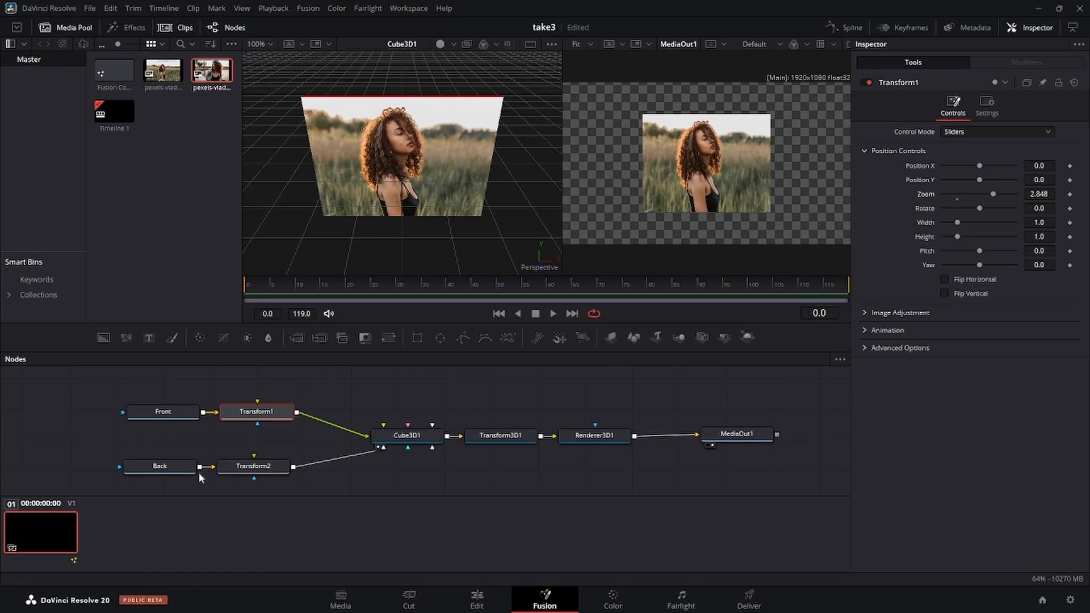
Turn the cube to about 174.8 degrees in Y to face its back, and set Transform2's zoom to about 2.081.
{"action": "left_click", "coordinate": [235, 467]}
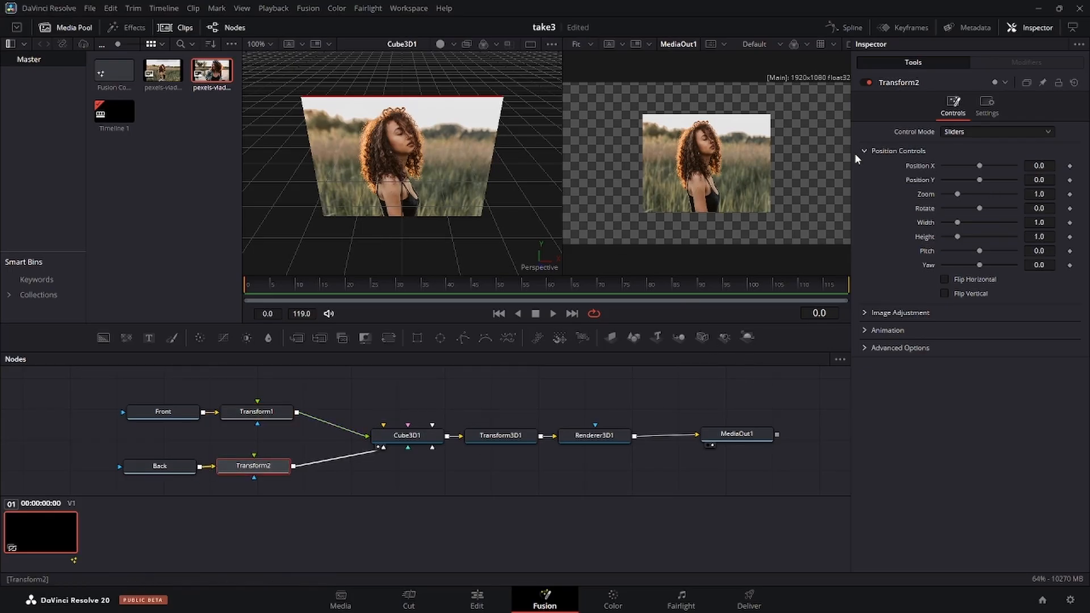
{"action": "left_click", "coordinate": [413, 438]}
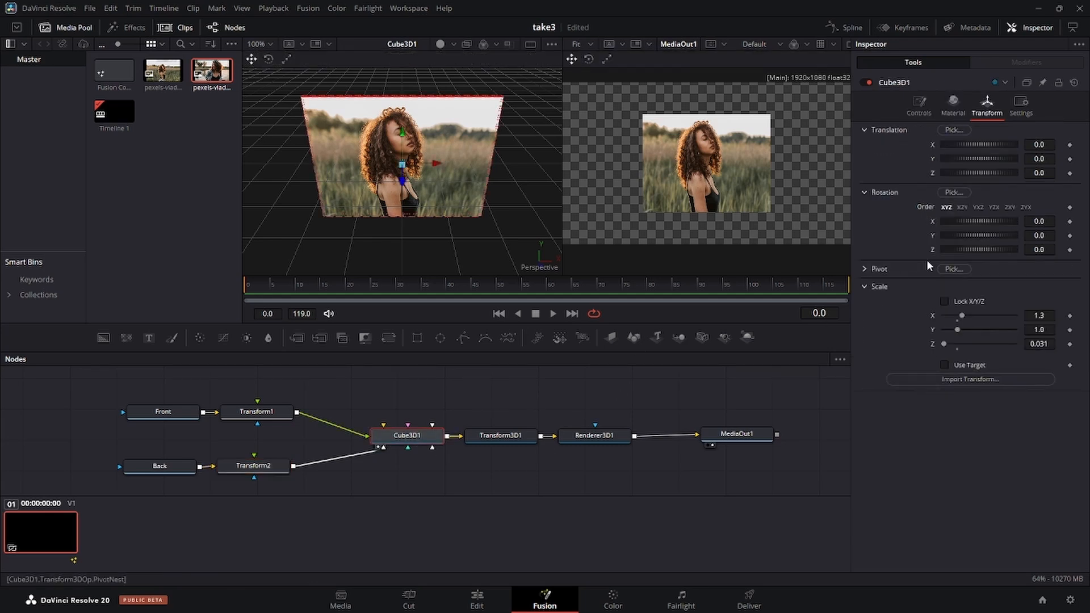
{"action": "left_click_drag", "start_coordinate": [951, 231], "coordinate": [975, 234]}
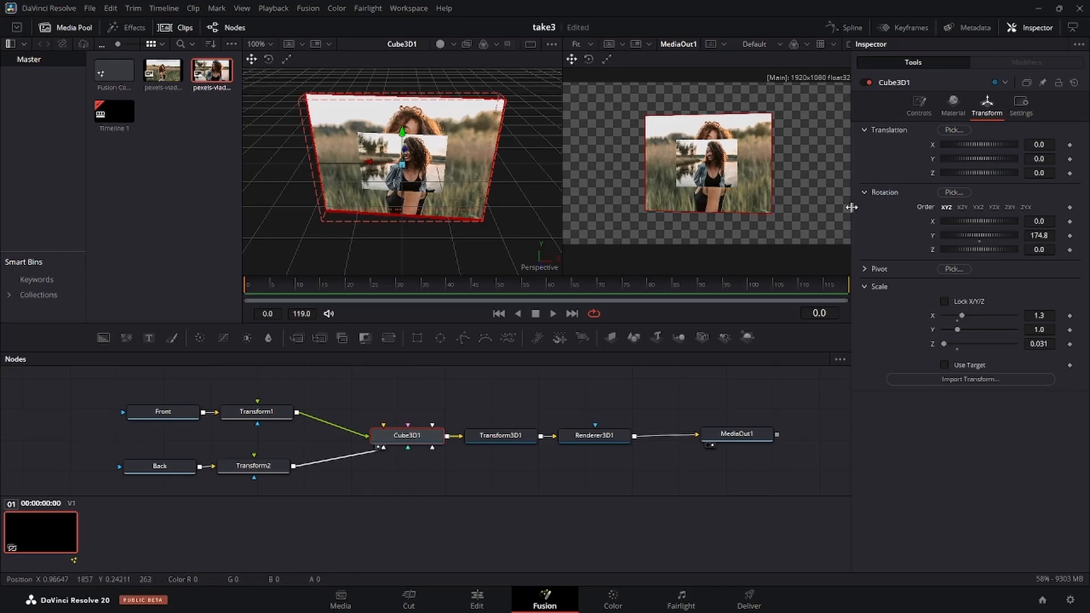
{"action": "left_click", "coordinate": [275, 469]}
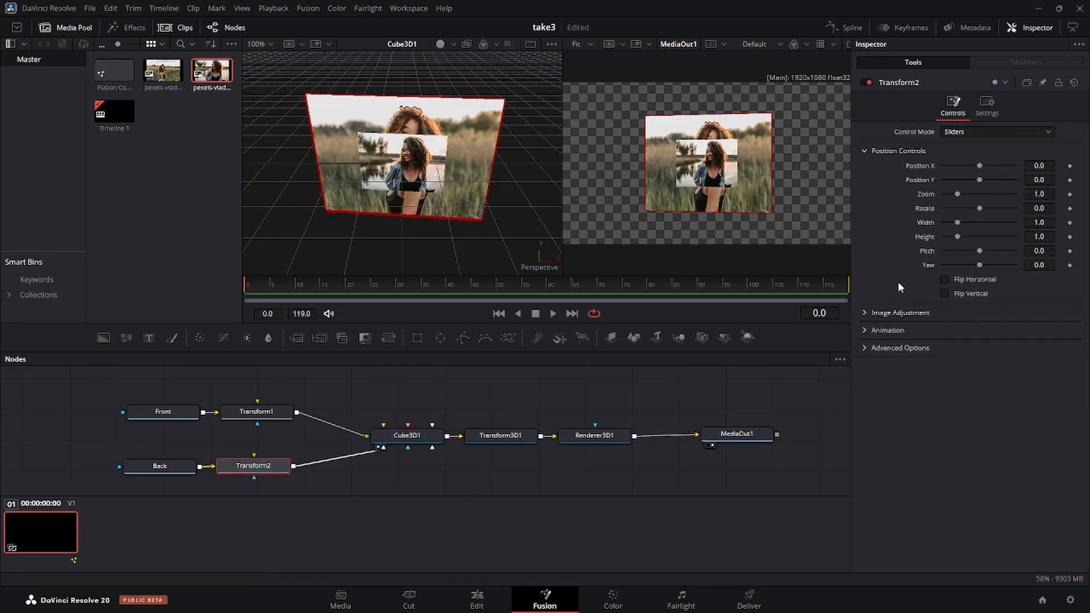
{"action": "left_click_drag", "start_coordinate": [957, 194], "coordinate": [978, 195]}
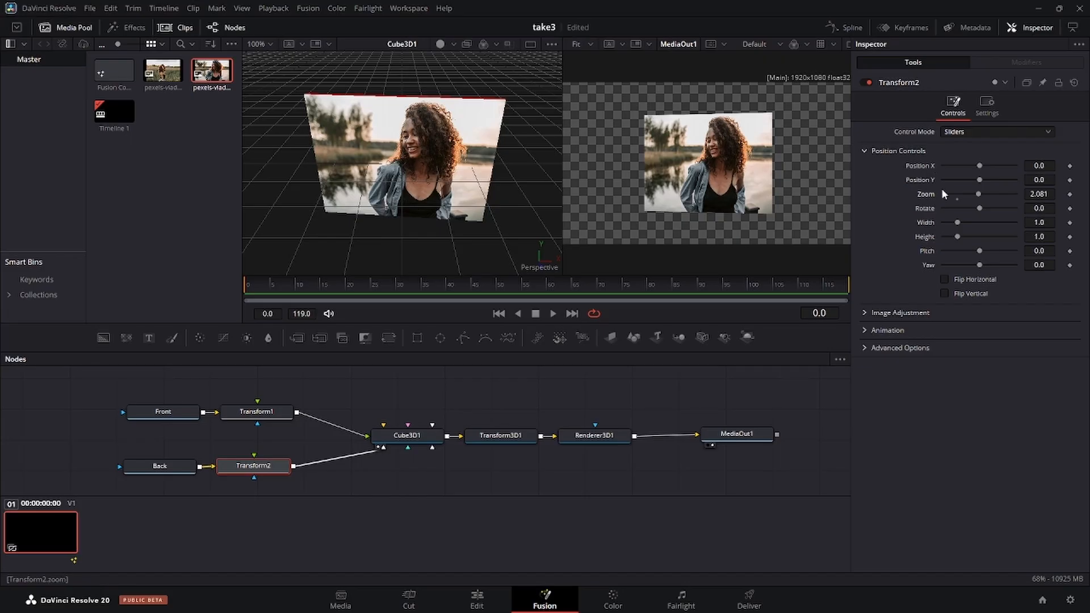
Rotate the cube further about Y to inspect the card from the side, and reset its Y rotation to 0.
{"action": "left_click", "coordinate": [423, 442]}
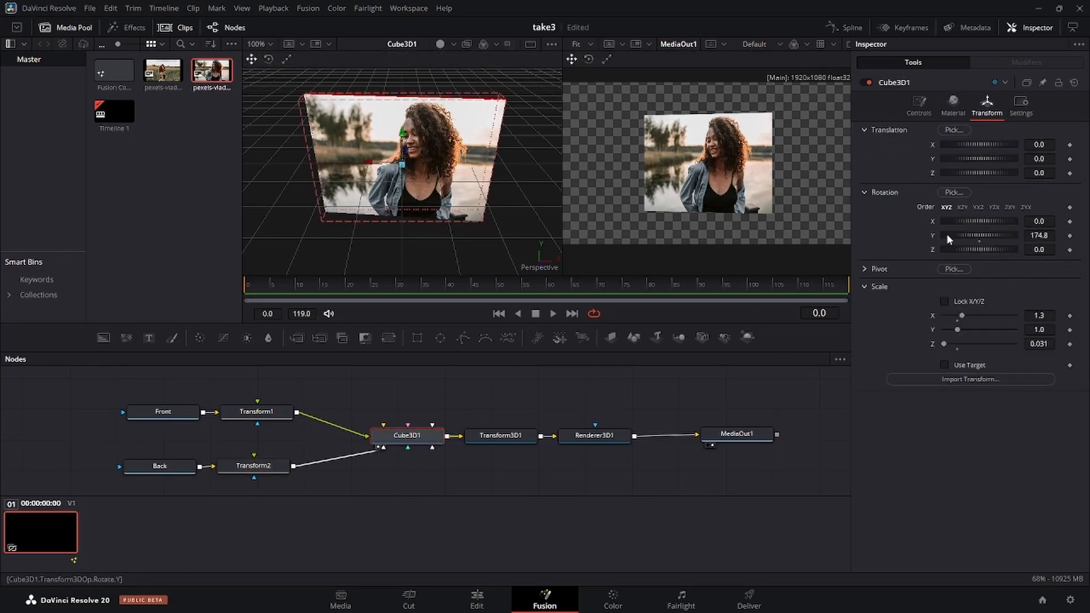
{"action": "mouse_move", "coordinate": [949, 234]}
{"action": "left_mouse_down"}
{"action": "mouse_move", "coordinate": [1064, 244]}
{"action": "mouse_move", "coordinate": [928, 233]}
{"action": "left_mouse_up"}
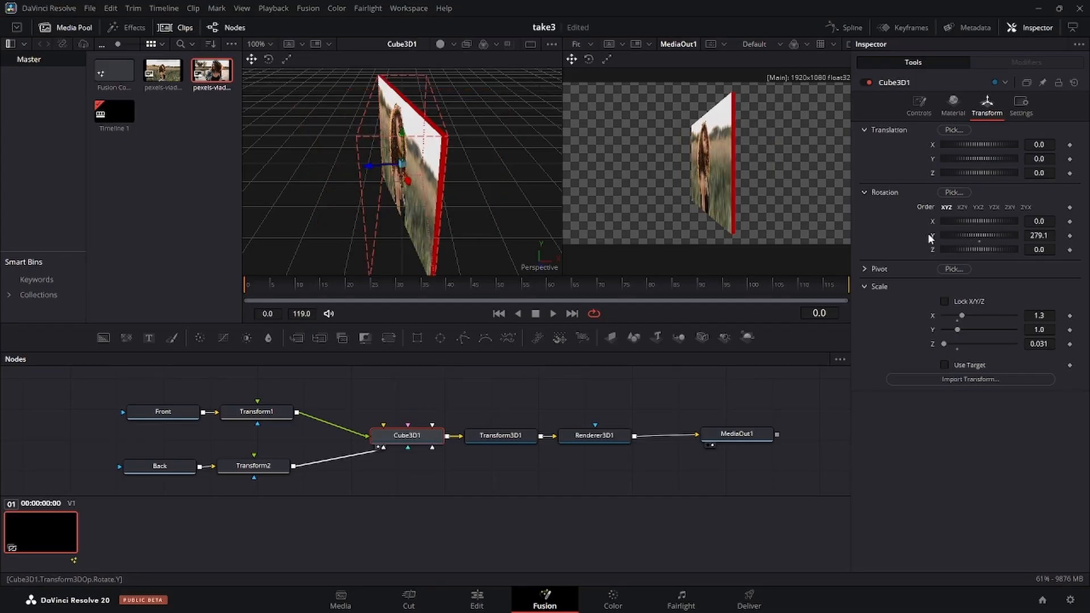
{"action": "double_click", "coordinate": [932, 234]}
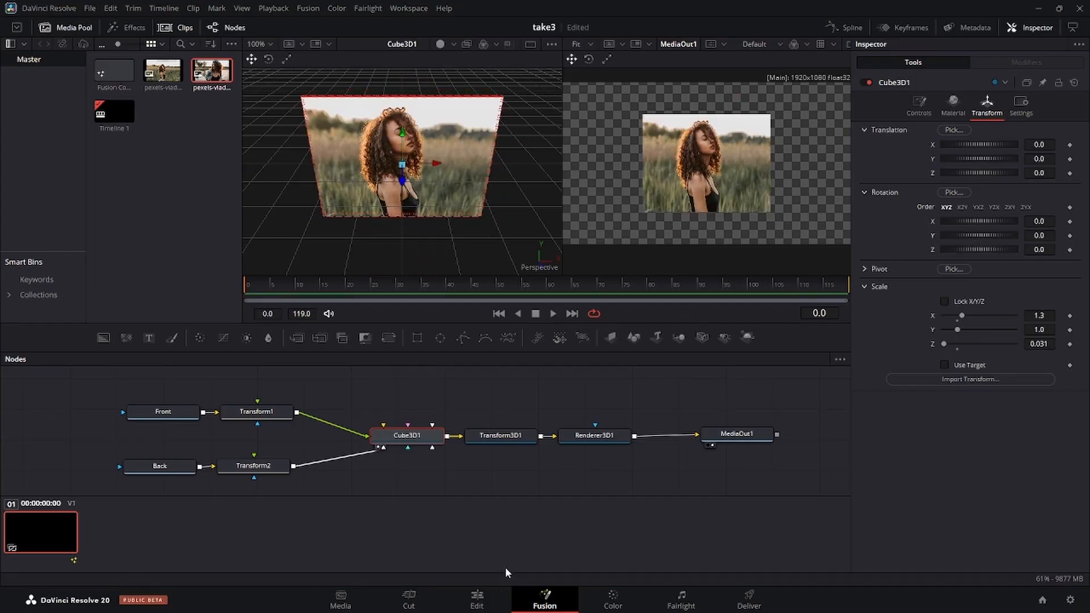
View the composition on the Edit page timeline and return to the Fusion page.
{"action": "left_click", "coordinate": [477, 597]}
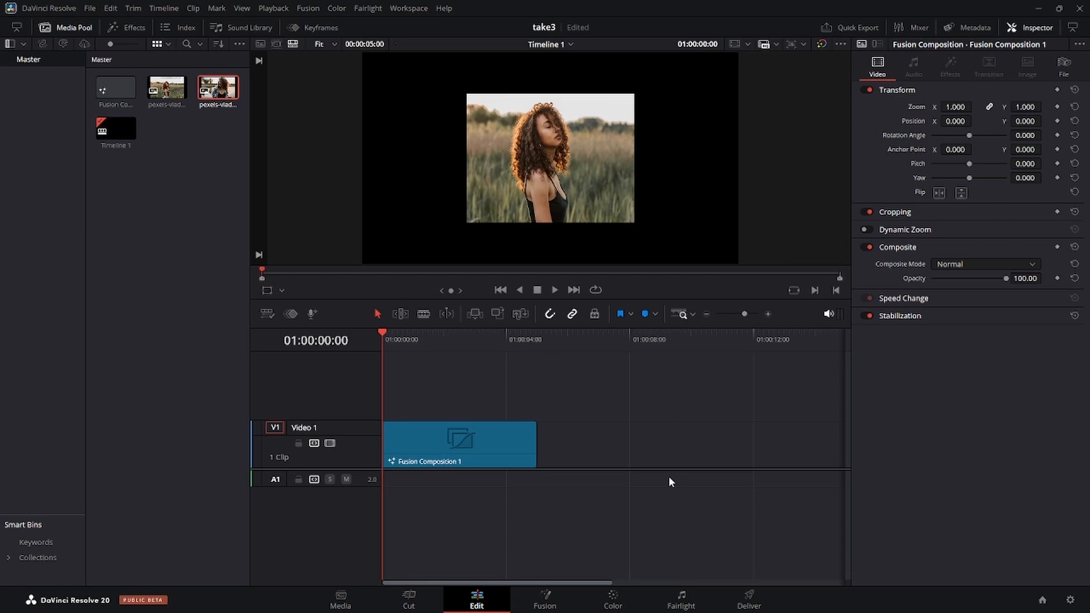
{"action": "left_click", "coordinate": [557, 602]}
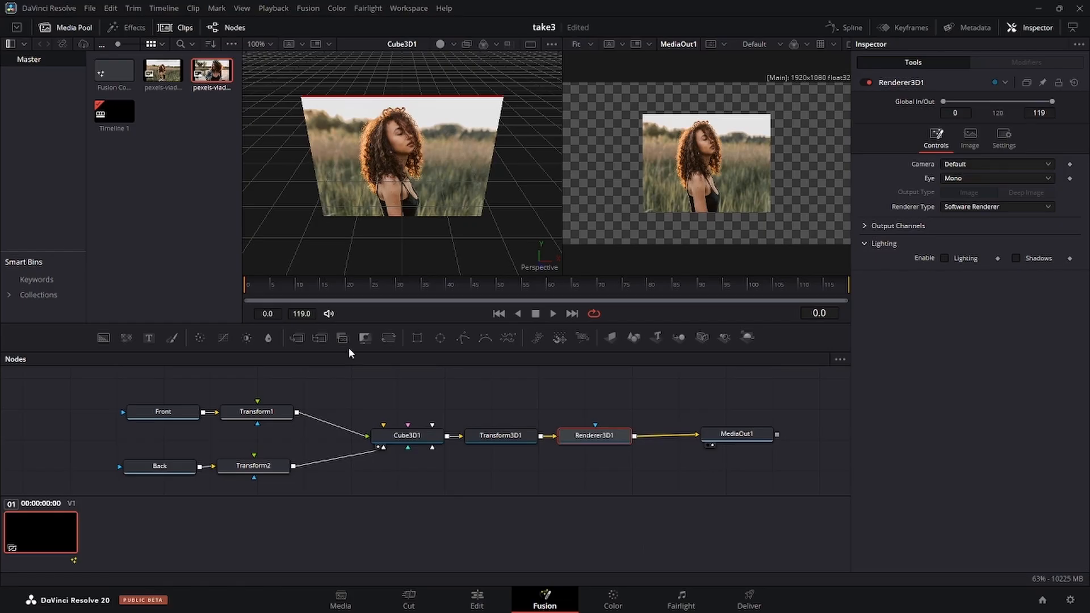
At frame 0, test the cube's Y rotation, reset it to 0 and add a keyframe for it.
{"action": "mouse_move", "coordinate": [244, 288]}
{"action": "left_mouse_down"}
{"action": "mouse_move", "coordinate": [366, 284]}
{"action": "mouse_move", "coordinate": [234, 291]}
{"action": "left_mouse_up"}
{"action": "left_click", "coordinate": [413, 437]}
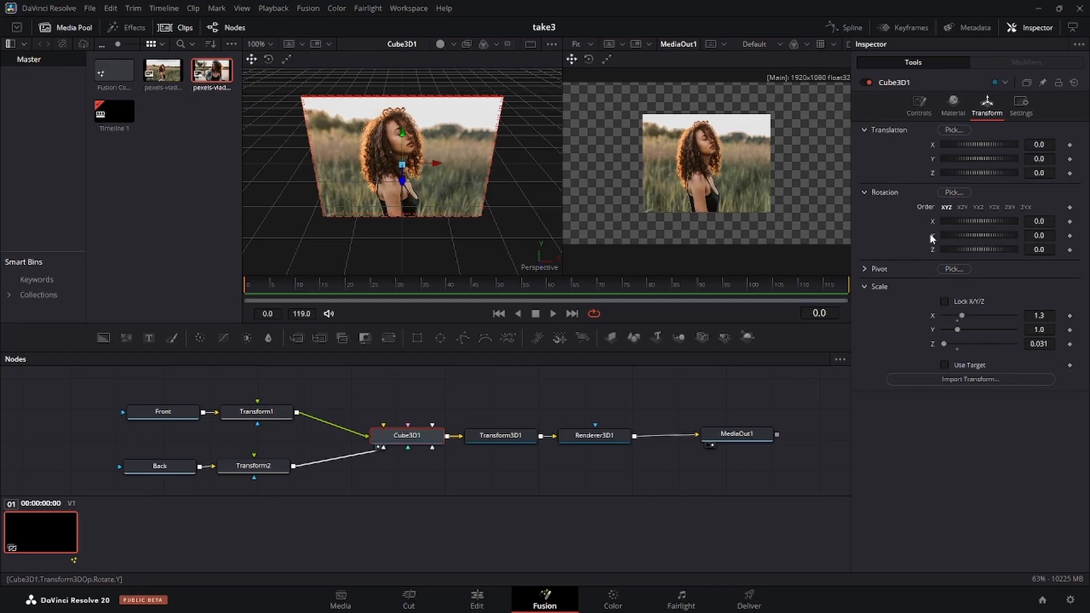
{"action": "mouse_move", "coordinate": [950, 233]}
{"action": "left_mouse_down"}
{"action": "mouse_move", "coordinate": [975, 232]}
{"action": "mouse_move", "coordinate": [931, 234]}
{"action": "left_mouse_up"}
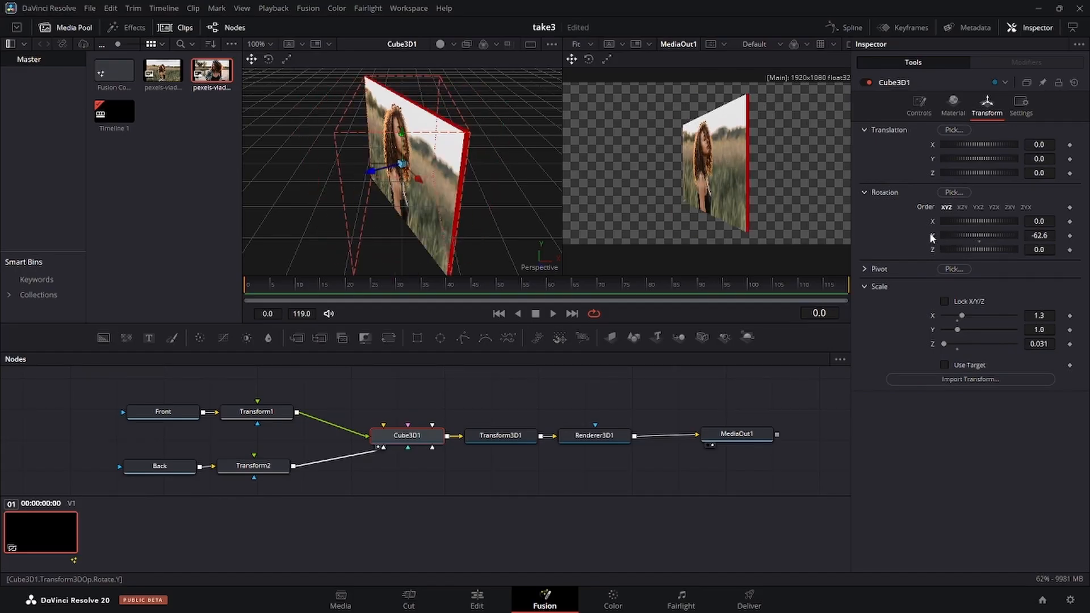
{"action": "double_click", "coordinate": [932, 234]}
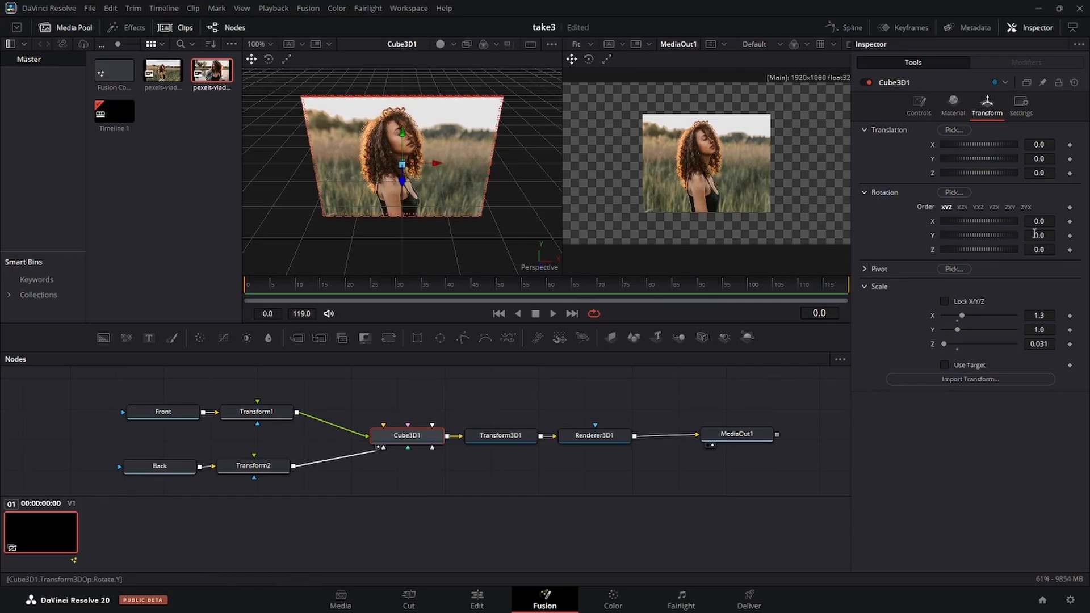
{"action": "left_click", "coordinate": [1070, 236]}
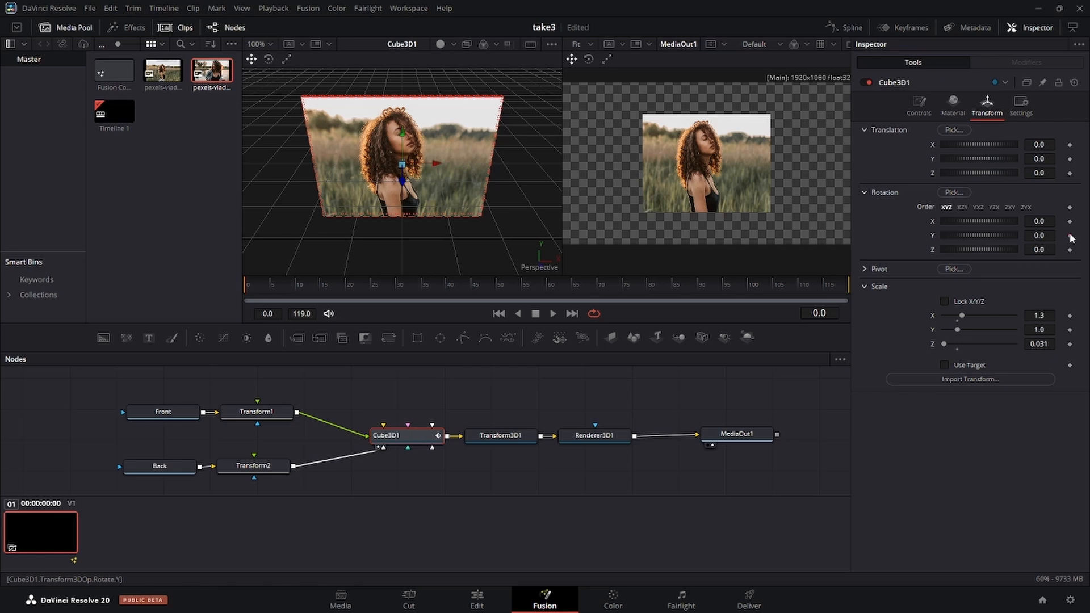
Keyframe the cube's Y rotation at about 717.4 degrees on frame 60 and return the playhead to frame 0.
{"action": "left_click", "coordinate": [547, 284]}
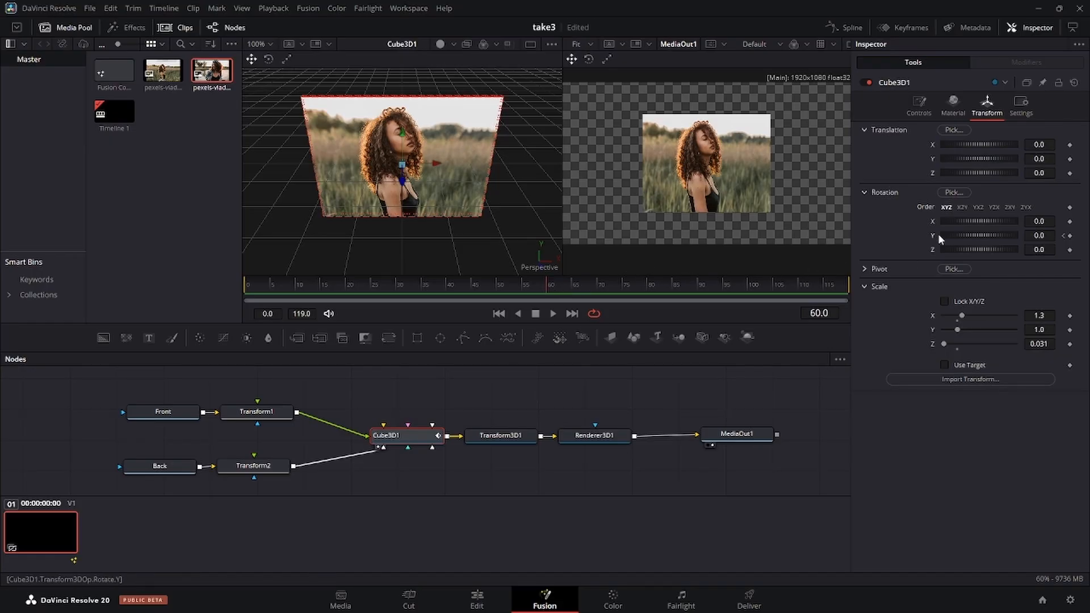
{"action": "left_click_drag", "start_coordinate": [943, 234], "coordinate": [1051, 234]}
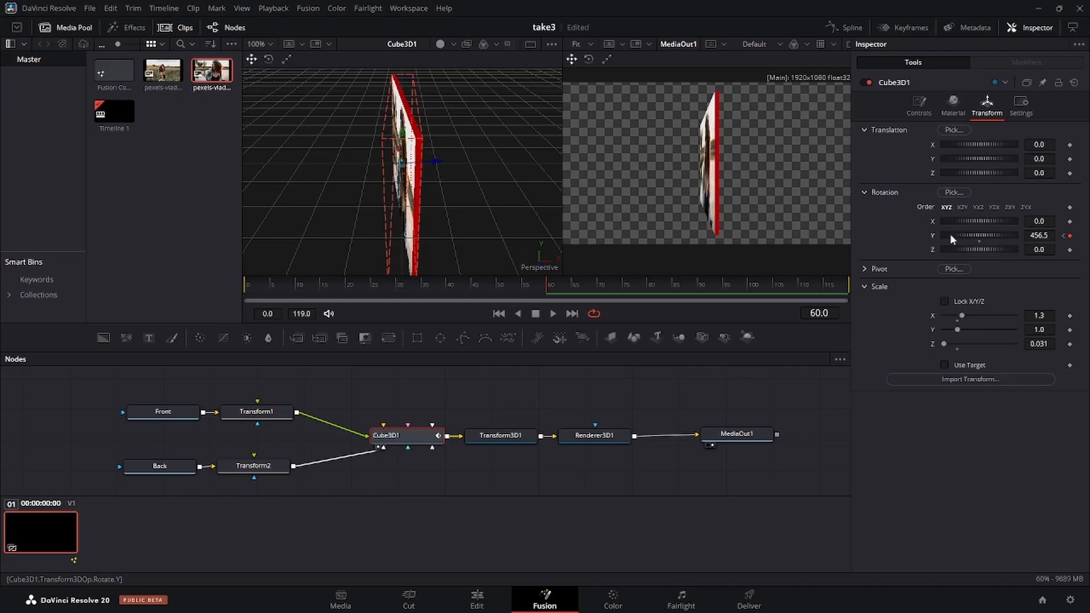
{"action": "left_click_drag", "start_coordinate": [954, 235], "coordinate": [1000, 226]}
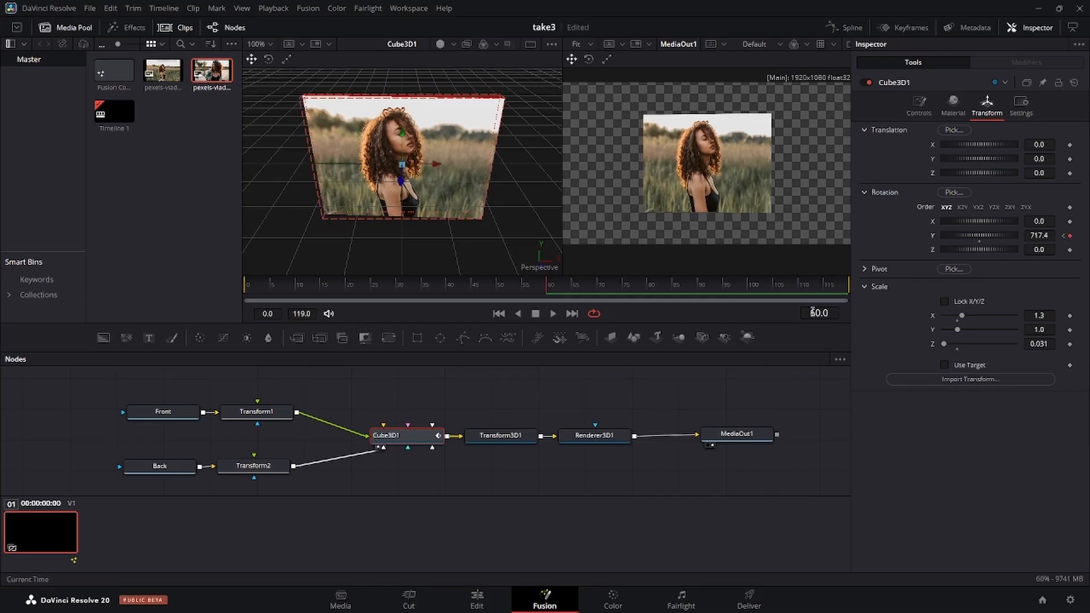
{"action": "left_click_drag", "start_coordinate": [547, 290], "coordinate": [234, 285]}
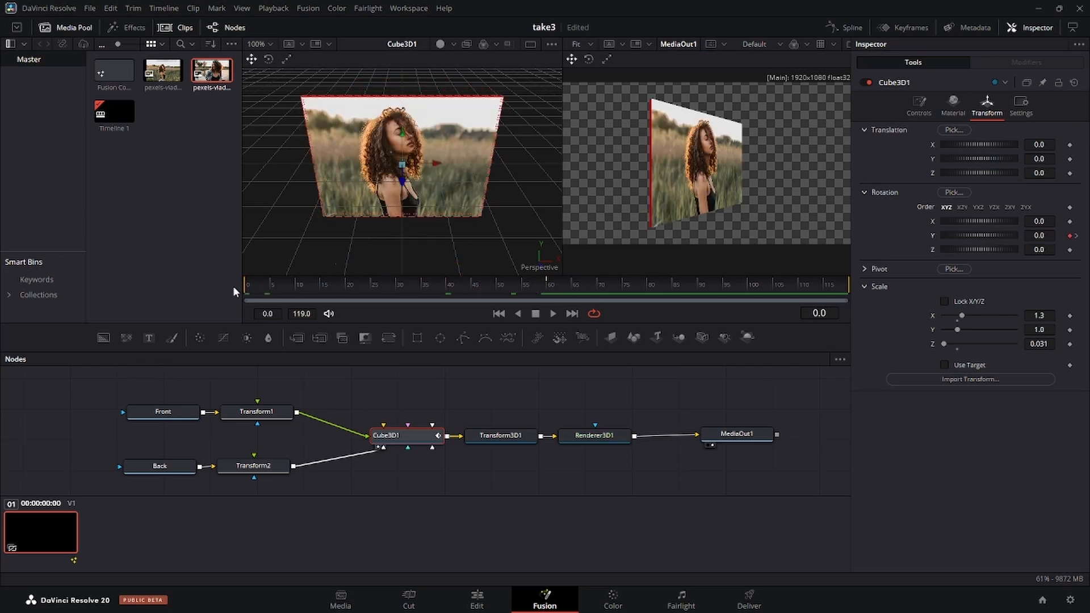
Preview the card's spin on the Fusion page and play the composition from the start of the Edit page timeline.
{"action": "left_click", "coordinate": [553, 314]}
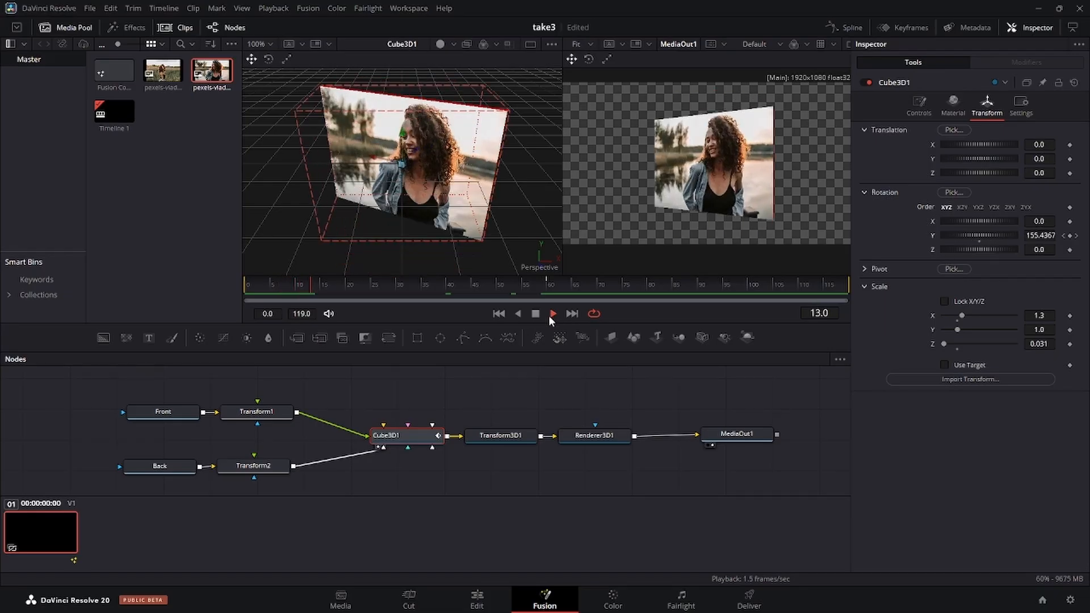
{"action": "left_click", "coordinate": [535, 315]}
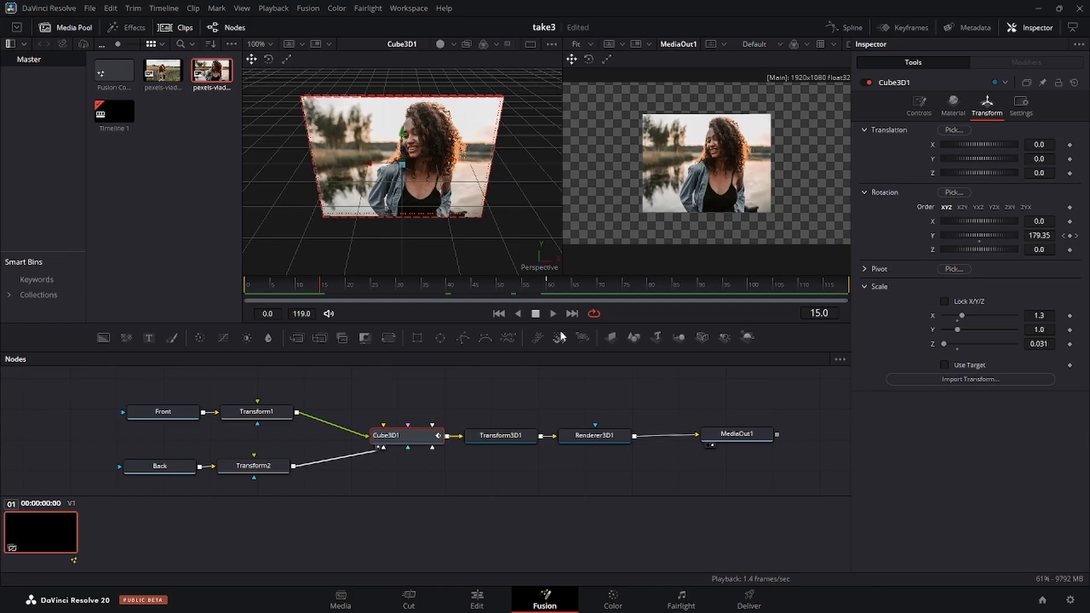
{"action": "left_click", "coordinate": [482, 605]}
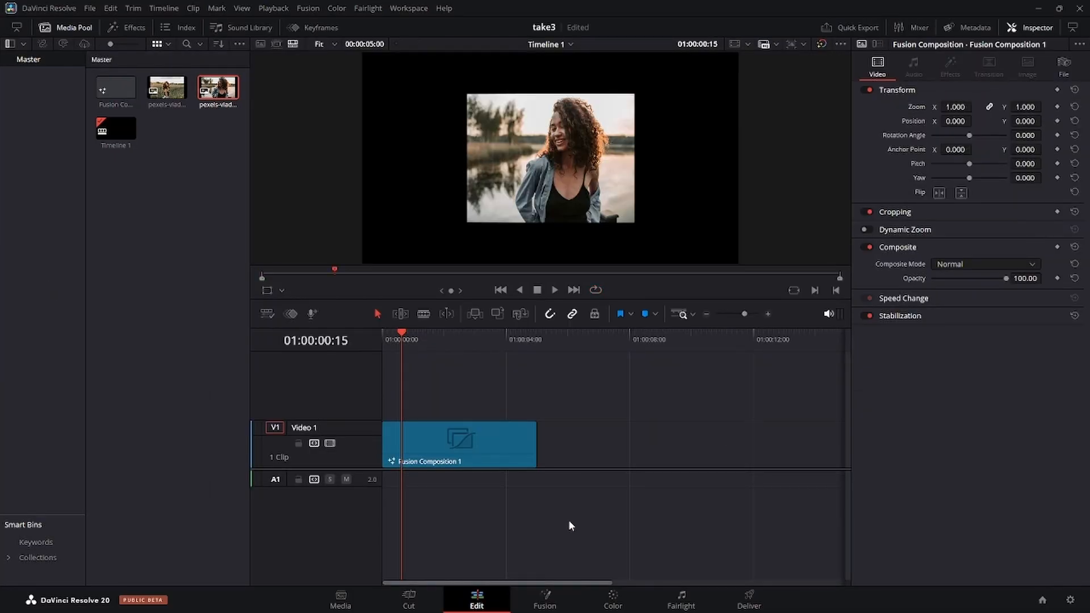
{"action": "key", "text": "Home"}
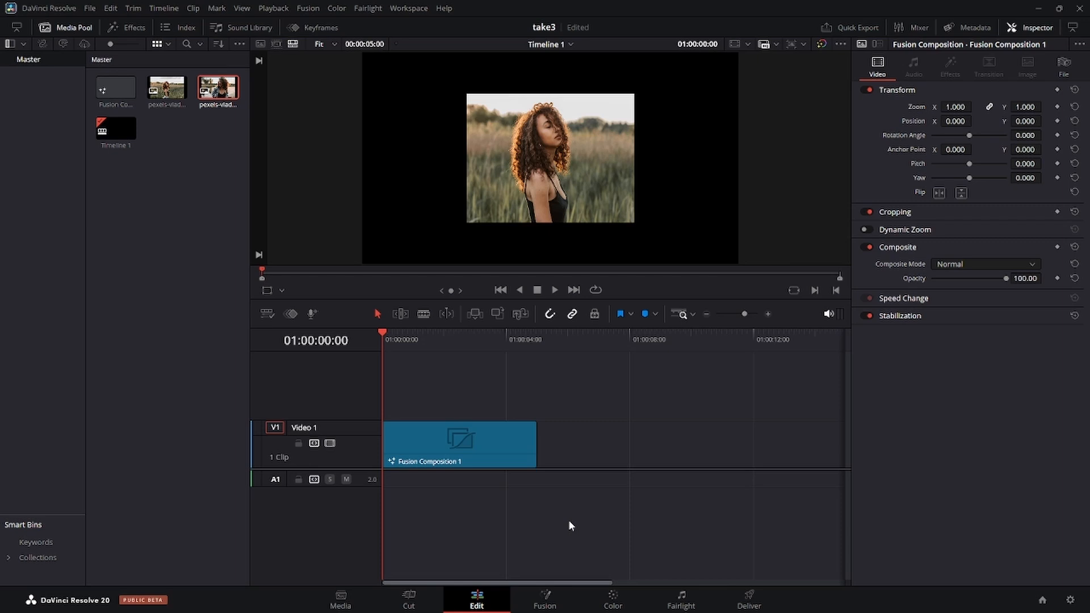
{"action": "left_click", "coordinate": [568, 520]}
{"action": "key", "text": "space"}
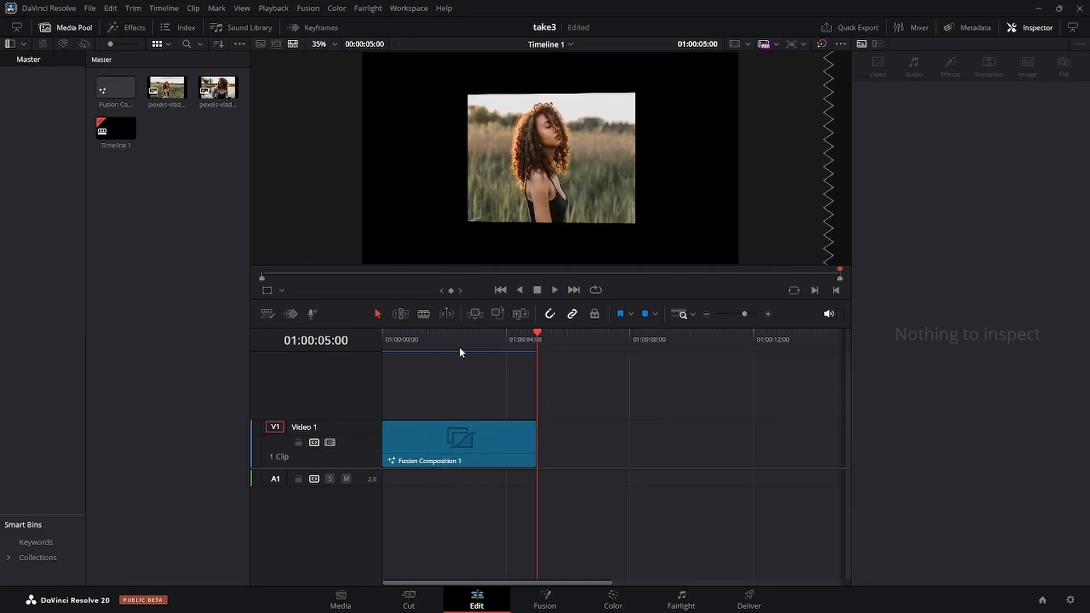
Replay the composition from the beginning of the timeline several times to review the spin animation.
{"action": "left_click_drag", "start_coordinate": [538, 331], "coordinate": [366, 344]}
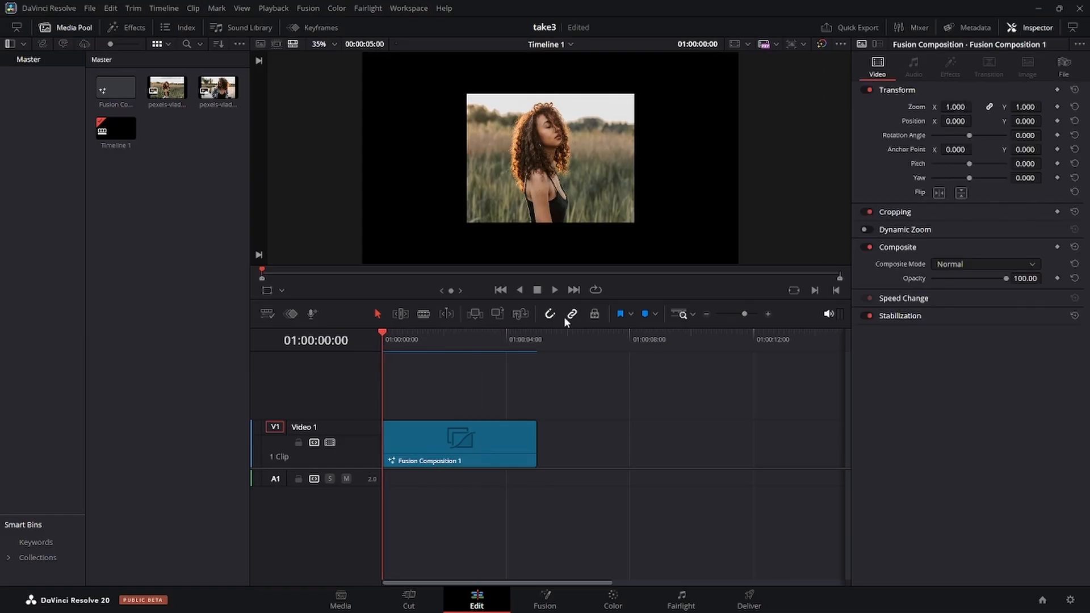
{"action": "left_click", "coordinate": [555, 291]}
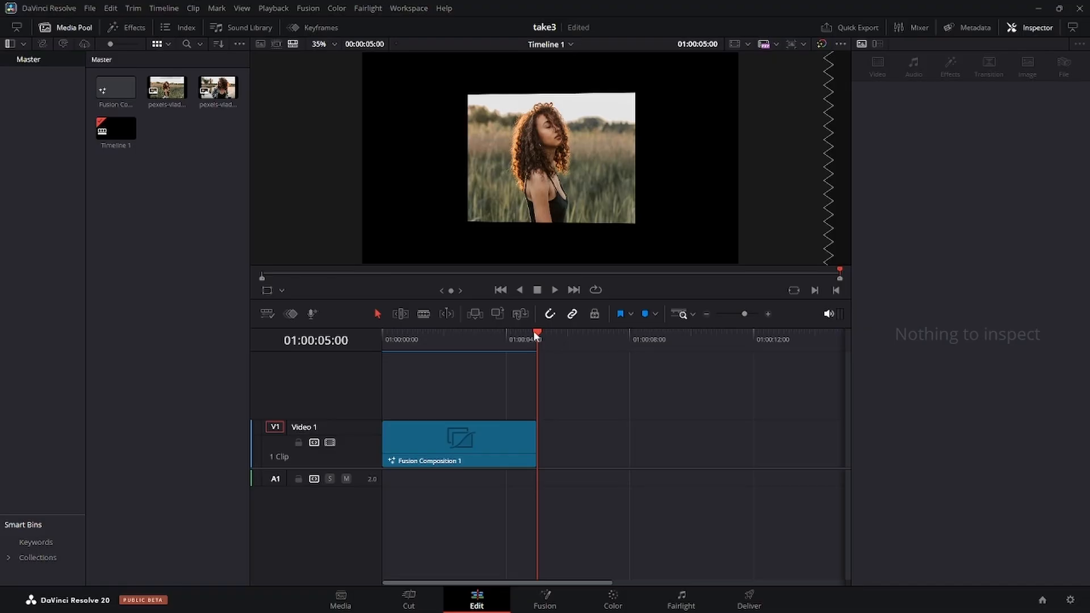
{"action": "left_click_drag", "start_coordinate": [533, 331], "coordinate": [381, 335]}
{"action": "left_click", "coordinate": [461, 427]}
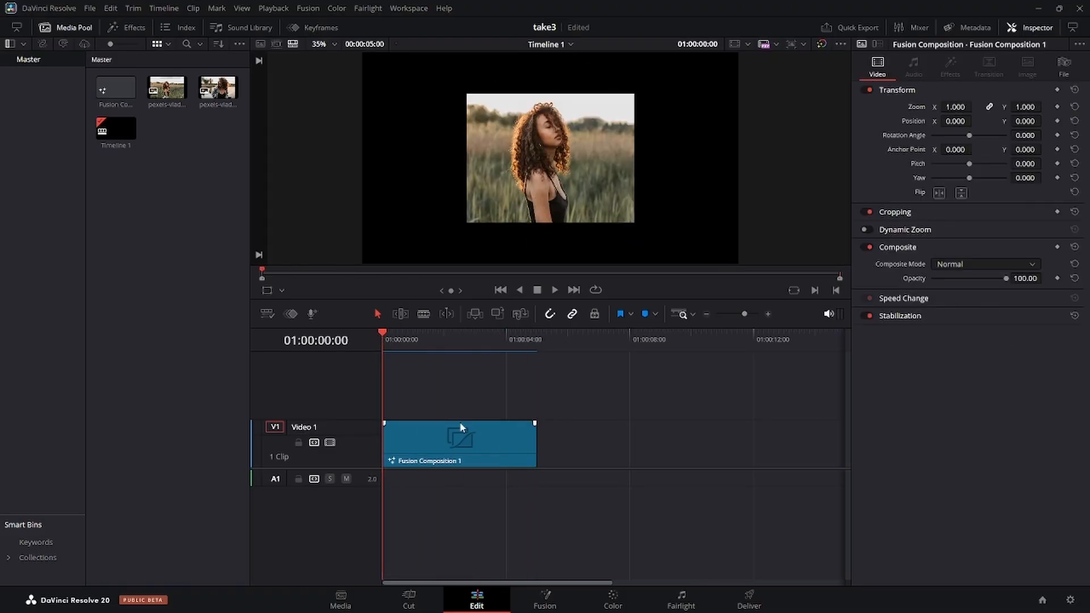
{"action": "key", "text": "space"}
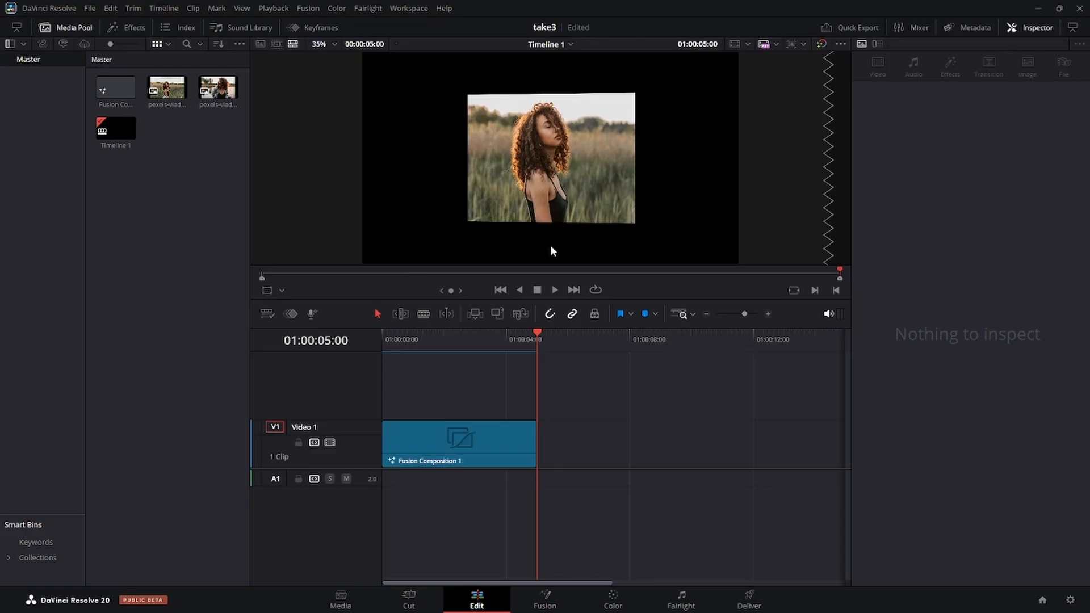
{"action": "left_click_drag", "start_coordinate": [537, 334], "coordinate": [377, 334]}
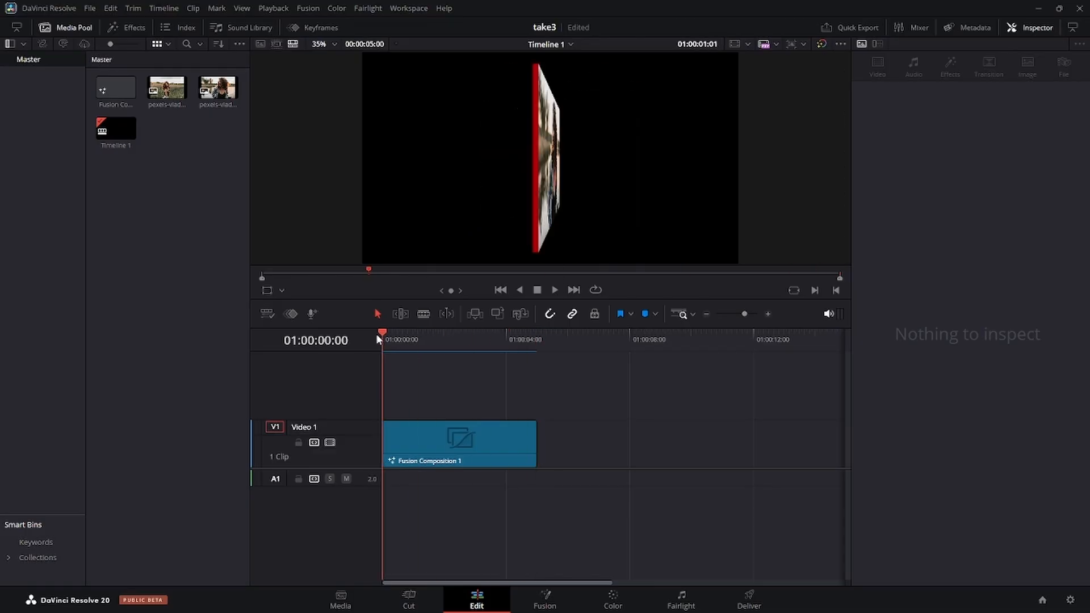
{"action": "left_click", "coordinate": [551, 289]}
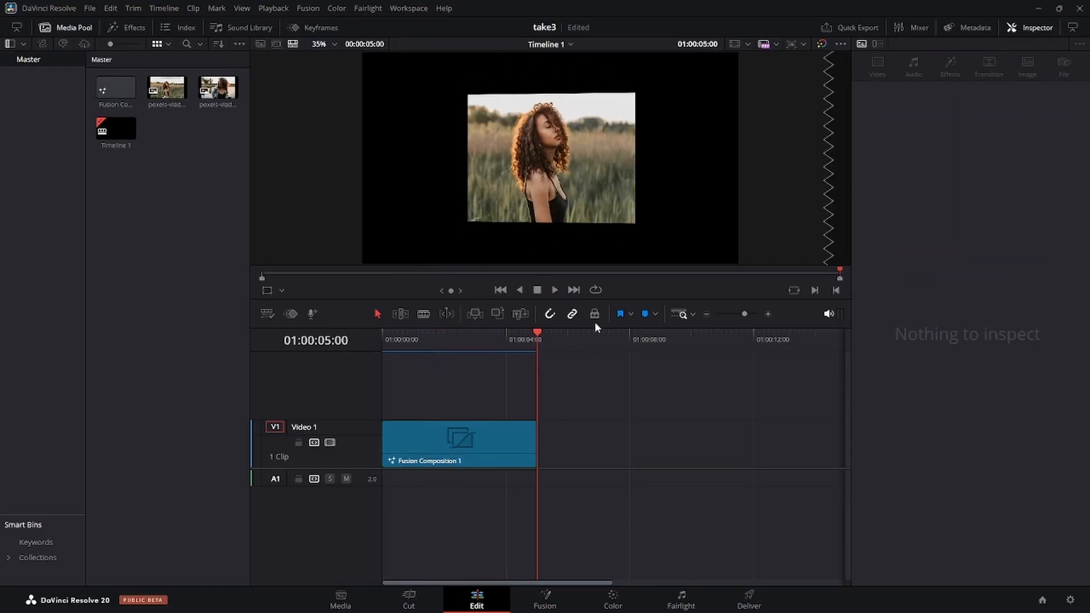
Return to the Fusion page and display Cube3D1's Y Rotation curve in the Spline editor, fitted to the view.
{"action": "left_click", "coordinate": [545, 599]}
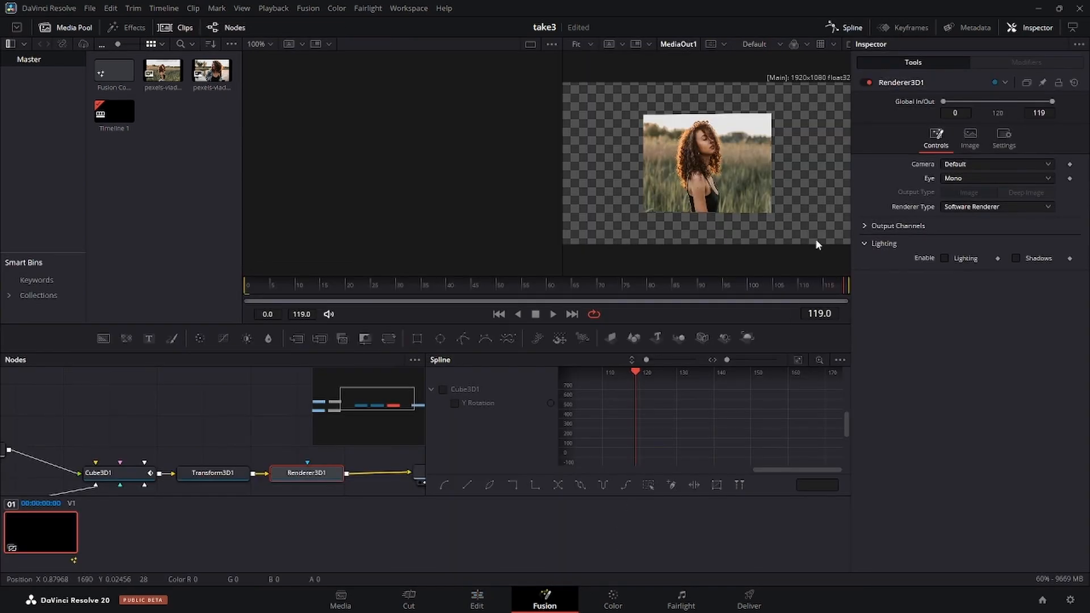
{"action": "left_click", "coordinate": [845, 28]}
{"action": "left_click", "coordinate": [844, 28]}
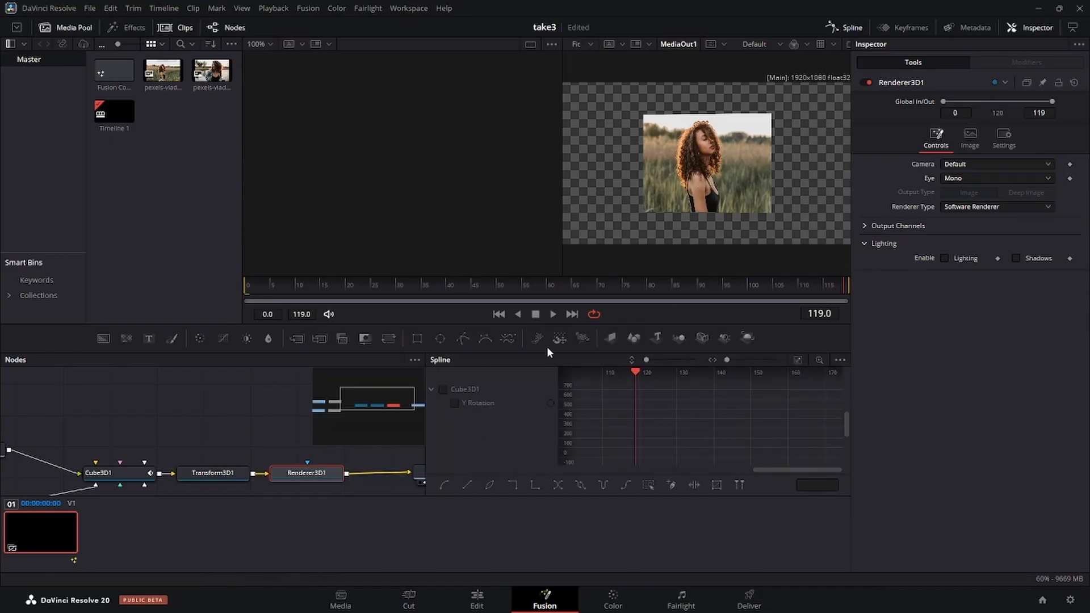
{"action": "left_click", "coordinate": [443, 389]}
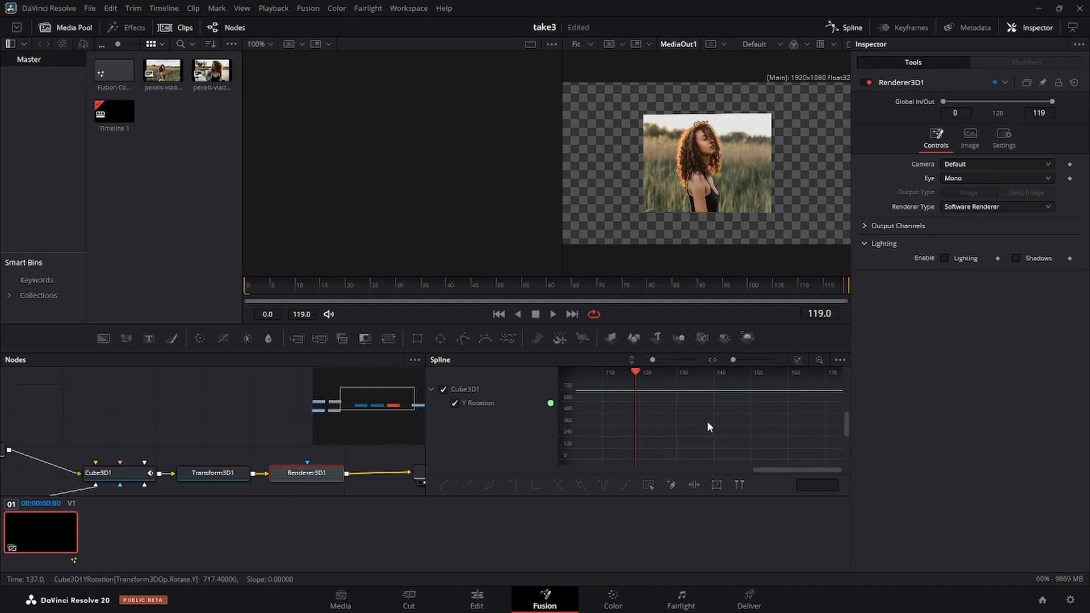
{"action": "left_click", "coordinate": [798, 360]}
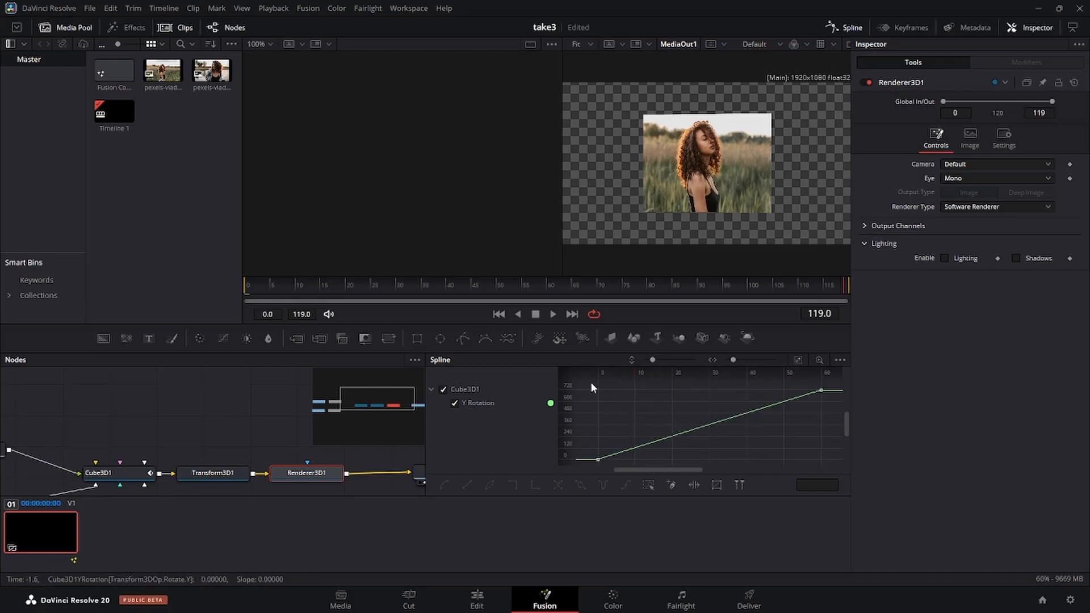
Select both Y Rotation keyframes on the cube's curve and set their loop mode to Loop.
{"action": "left_click_drag", "start_coordinate": [587, 387], "coordinate": [834, 465]}
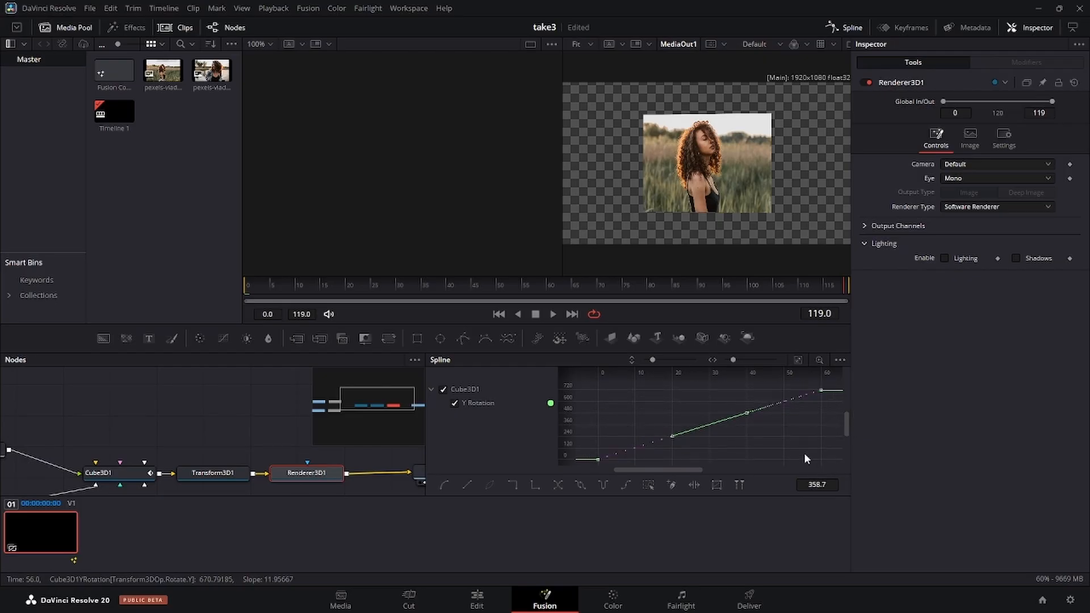
{"action": "right_click", "coordinate": [775, 439]}
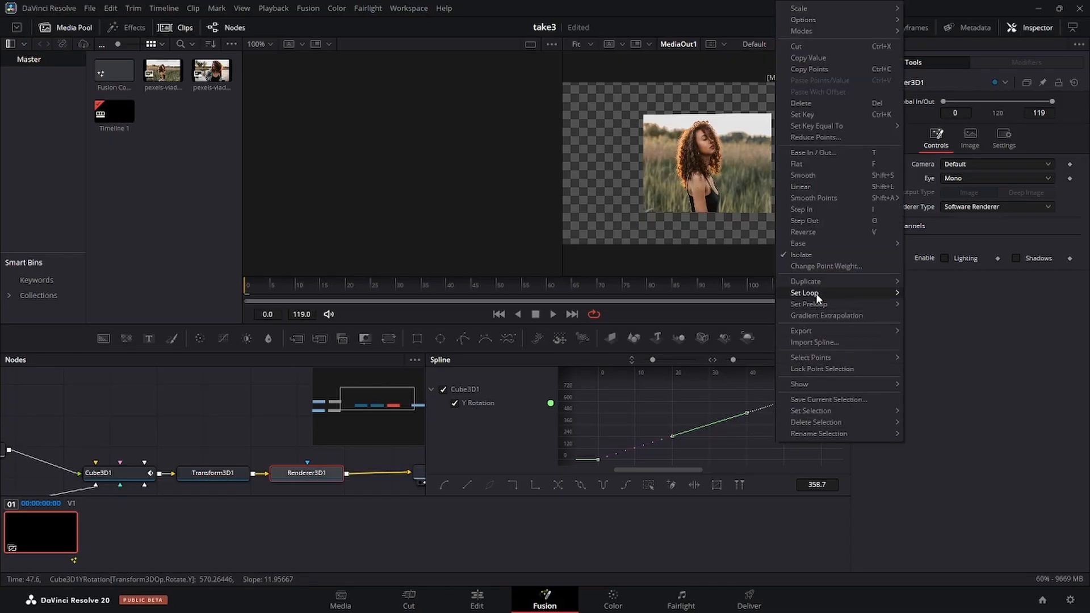
{"action": "mouse_move", "coordinate": [819, 295]}
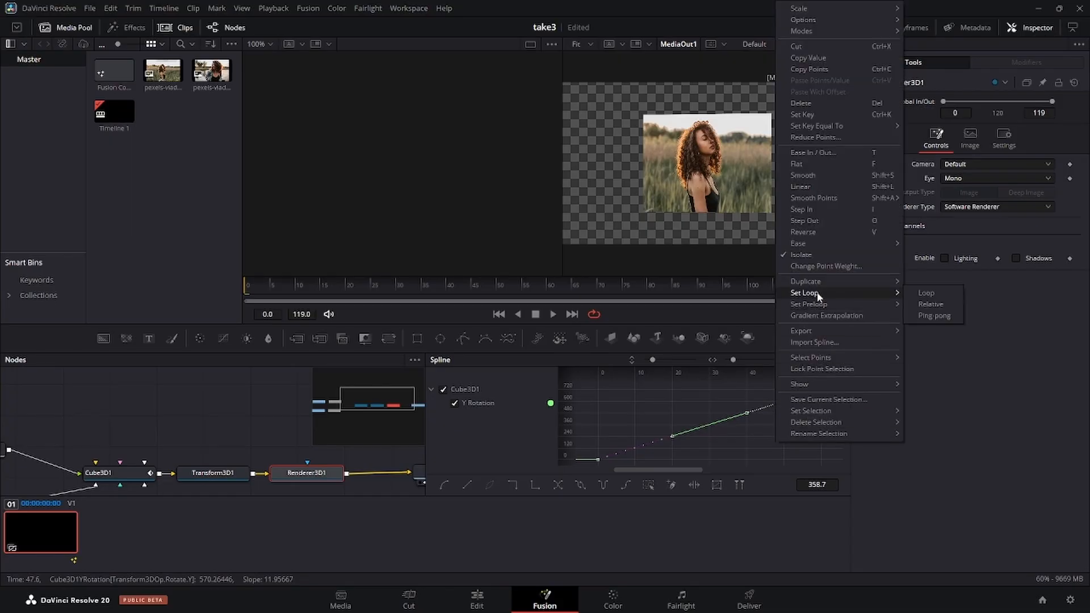
{"action": "left_click", "coordinate": [925, 293]}
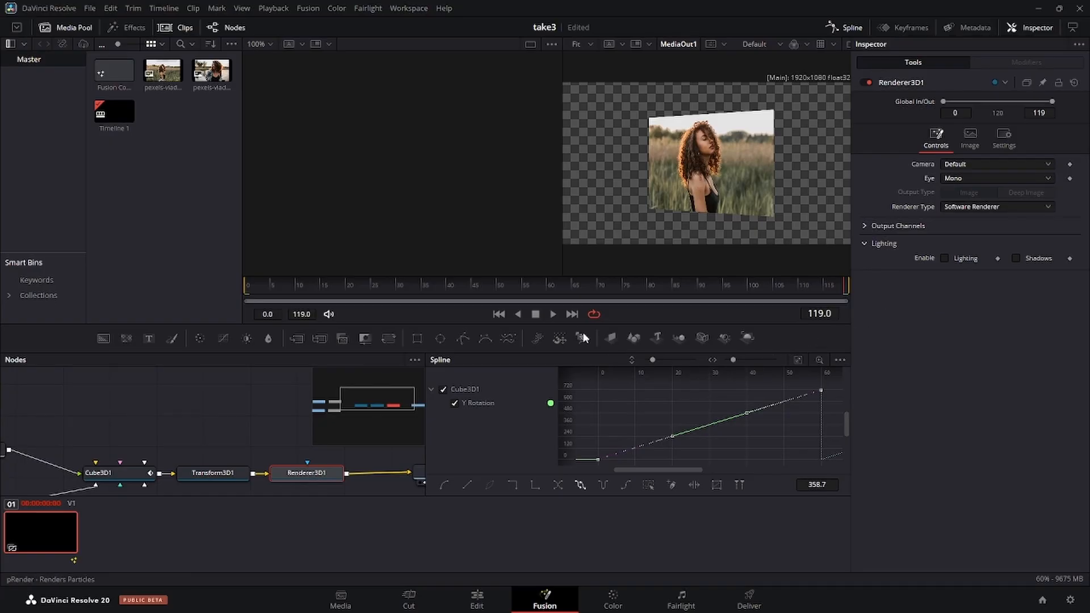
Preview the looped spin in Fusion, play it from the start on the Edit page, and return the playhead to the beginning.
{"action": "left_click", "coordinate": [553, 316]}
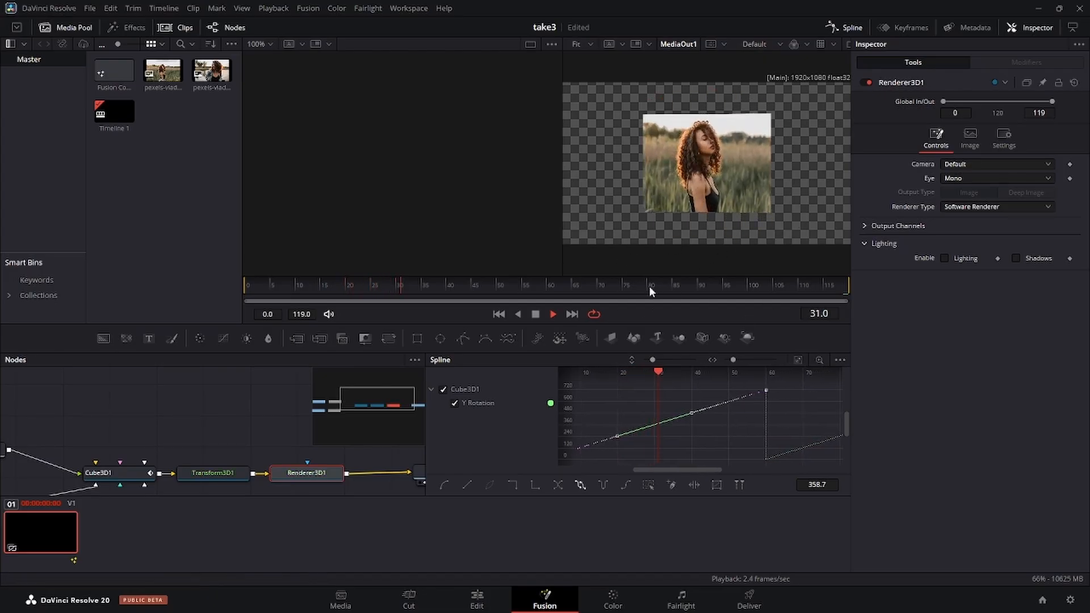
{"action": "left_click", "coordinate": [535, 318]}
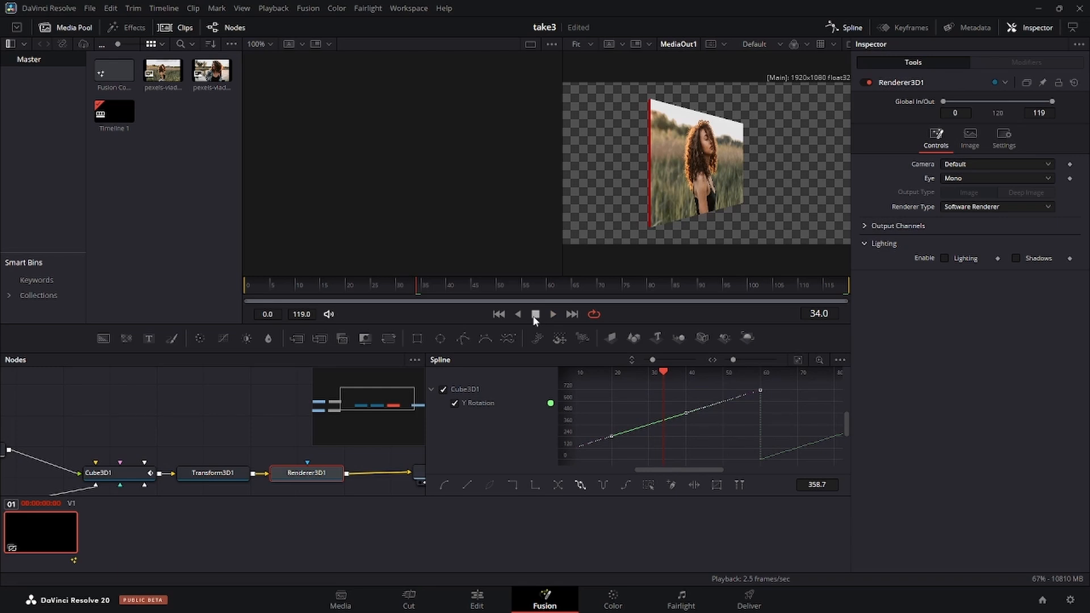
{"action": "left_click", "coordinate": [478, 600]}
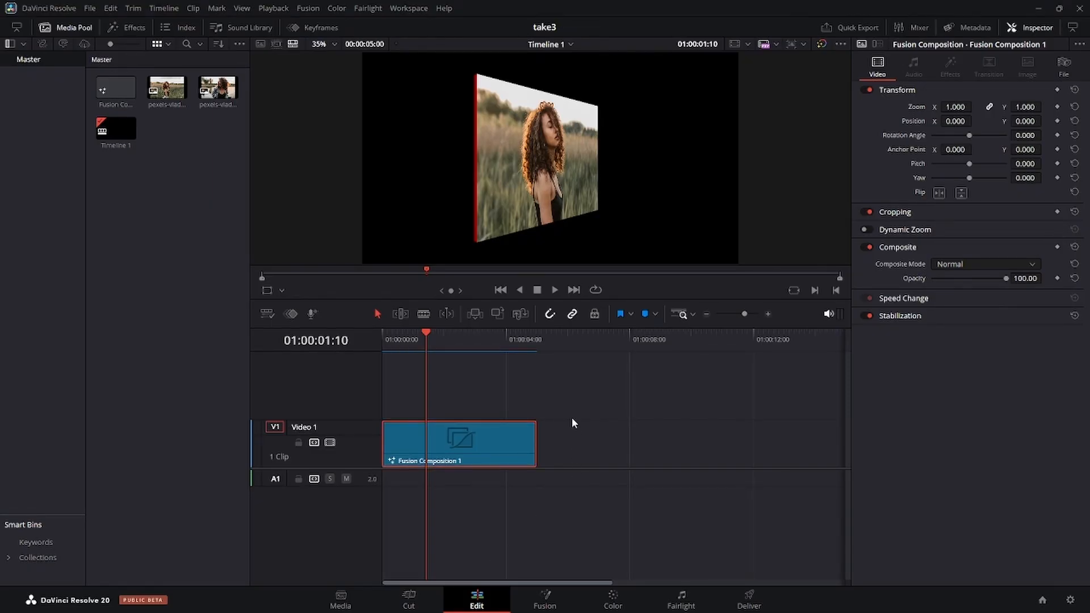
{"action": "key", "text": "Home"}
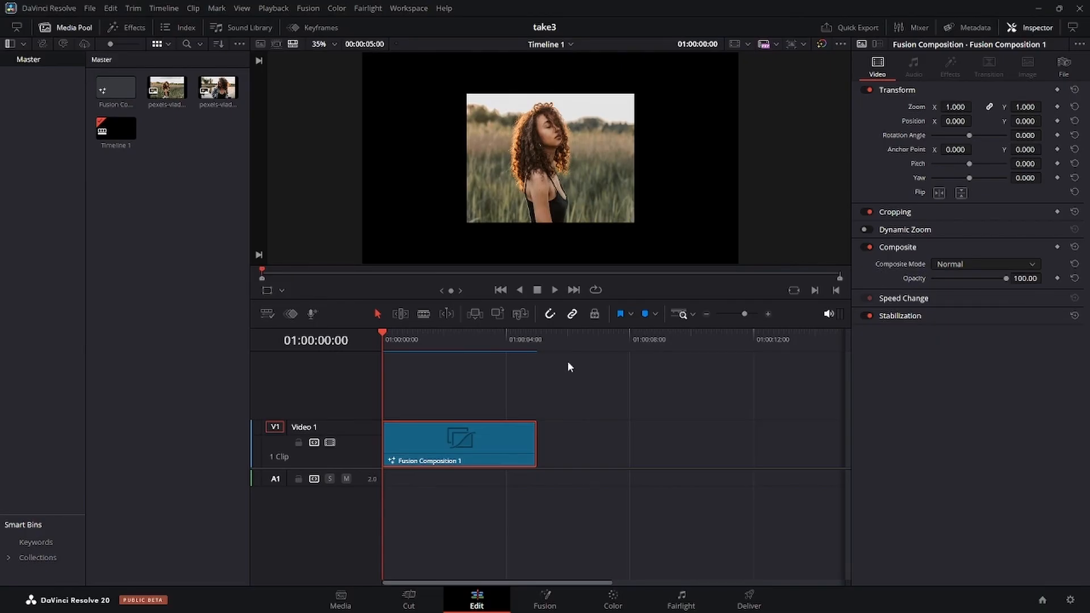
{"action": "left_click", "coordinate": [555, 289]}
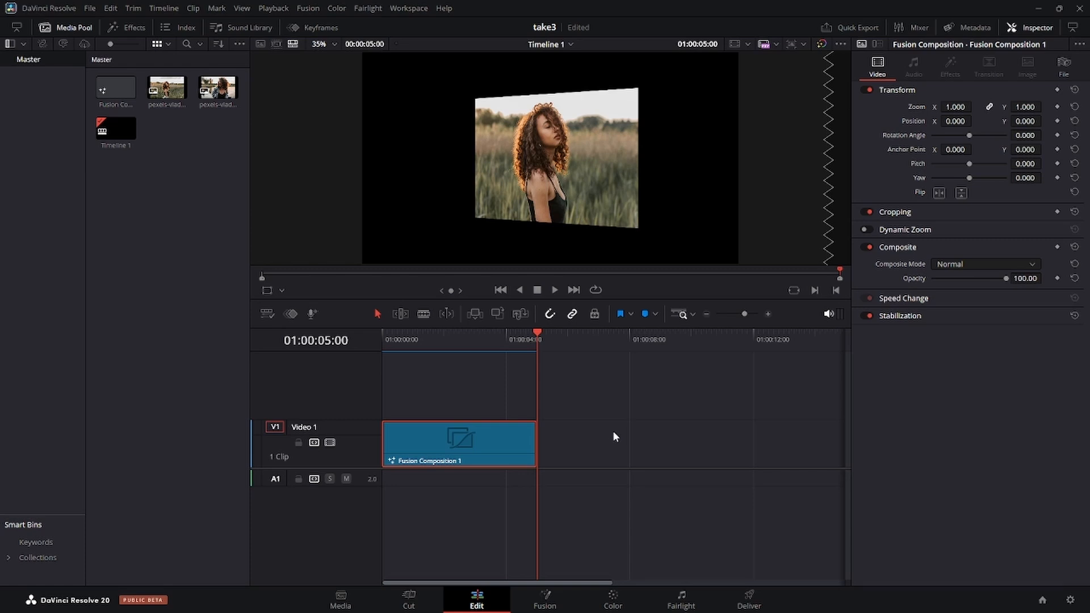
{"action": "left_click_drag", "start_coordinate": [539, 334], "coordinate": [373, 336]}
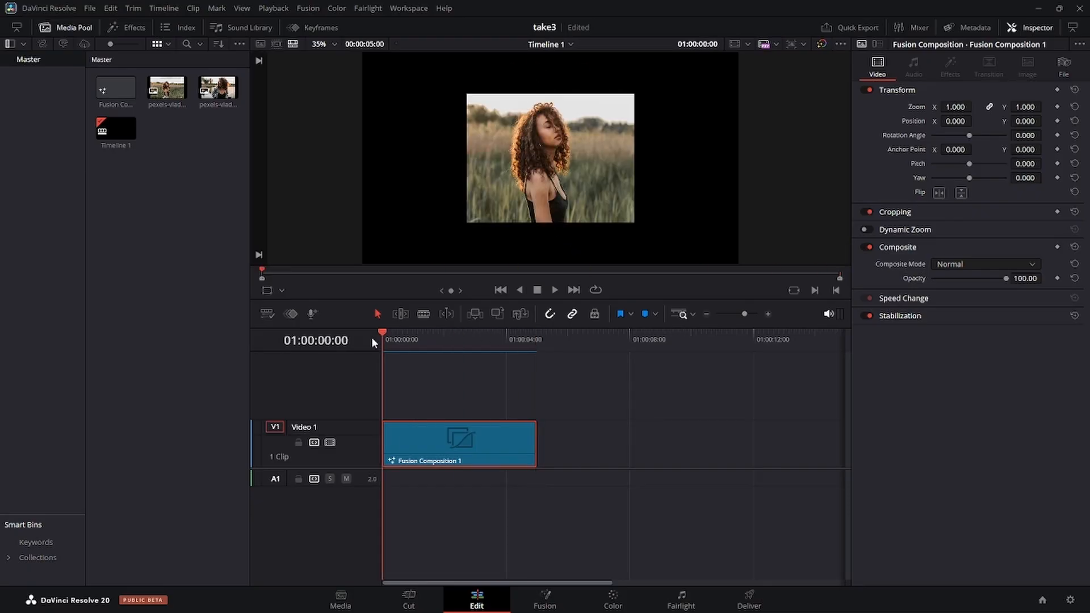